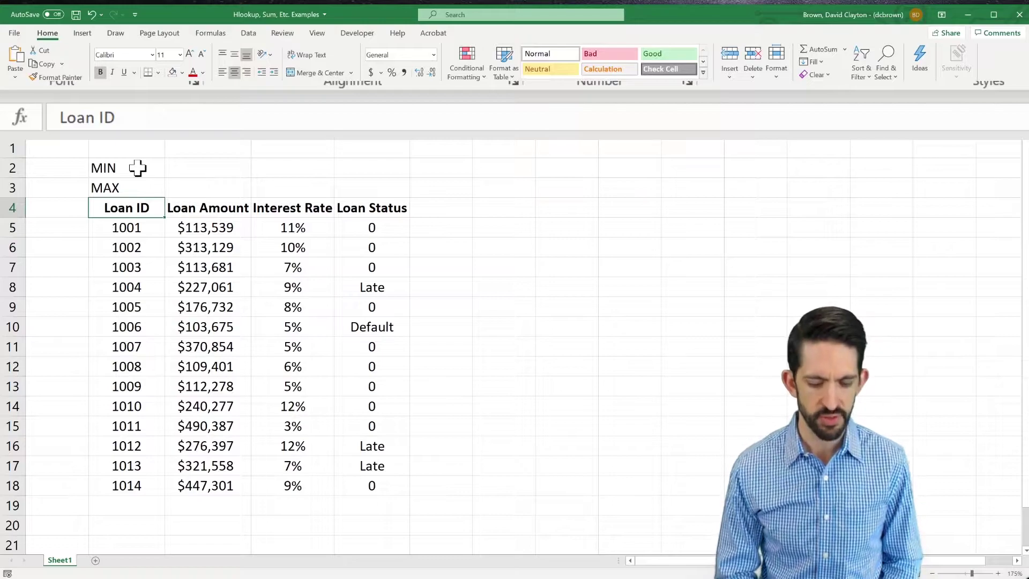
# Enter a MIN formula over the loan amounts beside the MIN label, using row-locked references C$6:C$19.
pyautogui.press('Right')
pyautogui.press('Up')
pyautogui.press('Up')
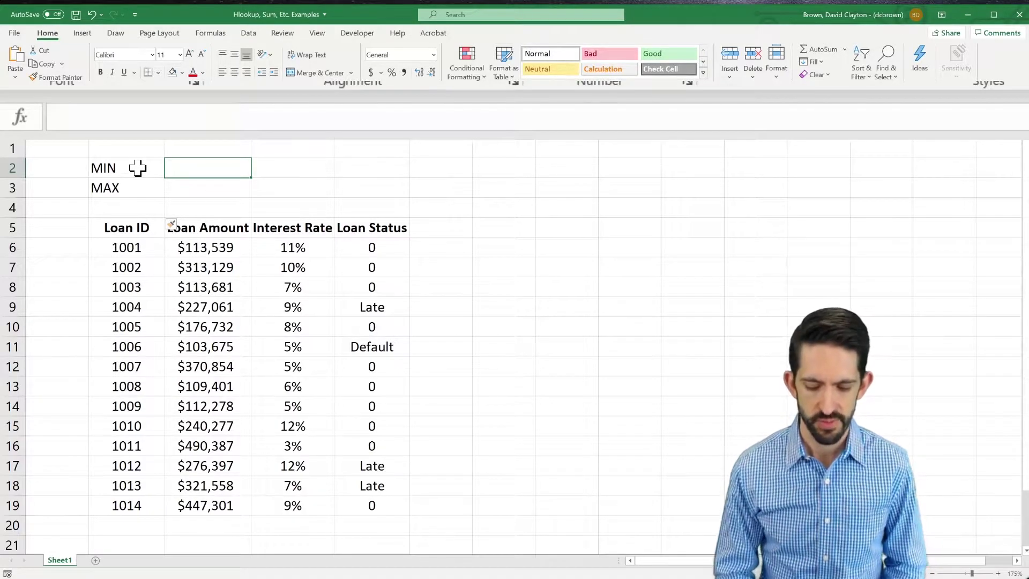
pyautogui.write('=min(')
pyautogui.press('Down')
pyautogui.press('Down')
pyautogui.press('Down')
pyautogui.press('Down')
pyautogui.hotkey('ctrl', 'shift', 'Down')
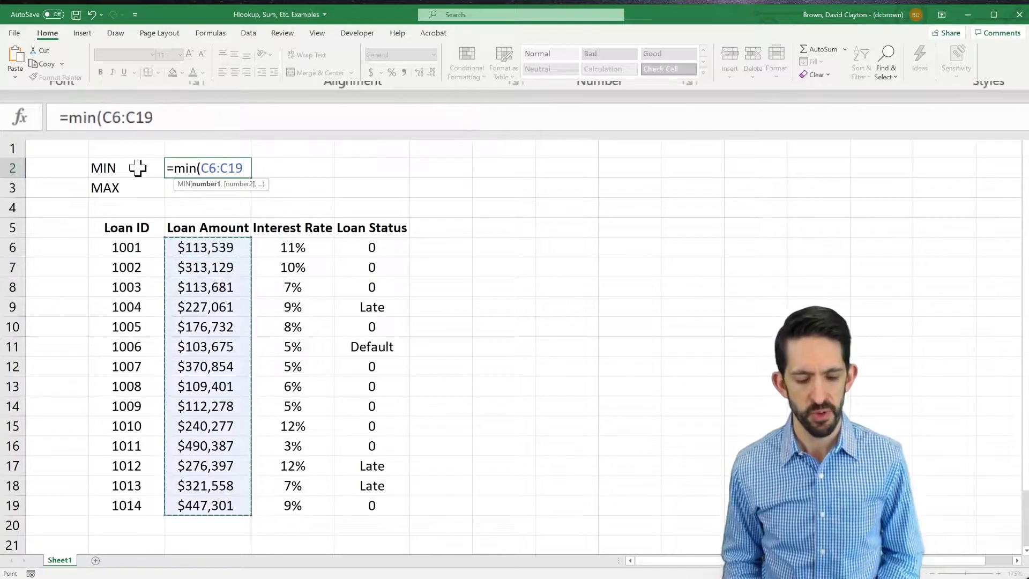
pyautogui.press('F4')
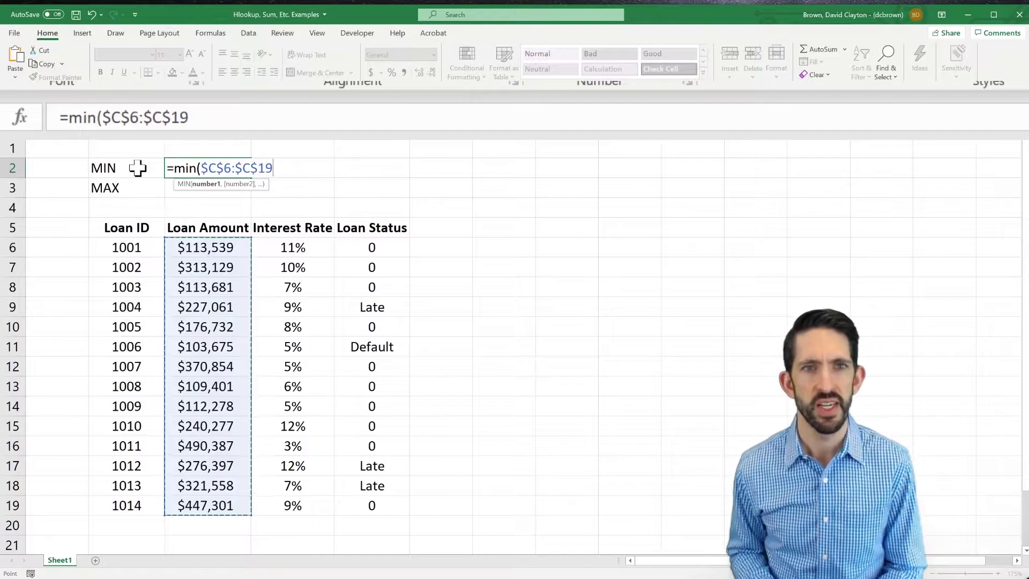
pyautogui.press('F4')
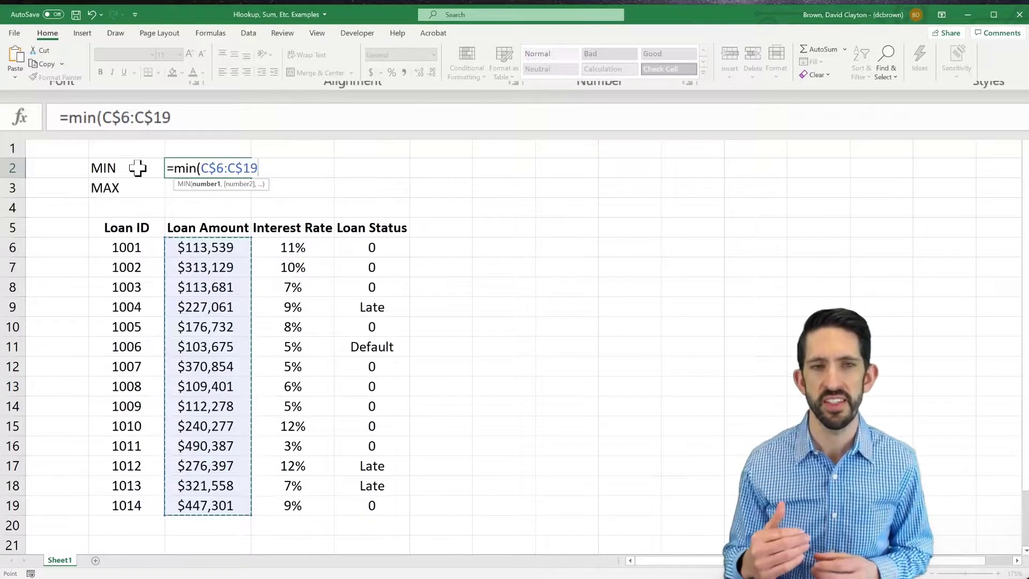
pyautogui.write(')')
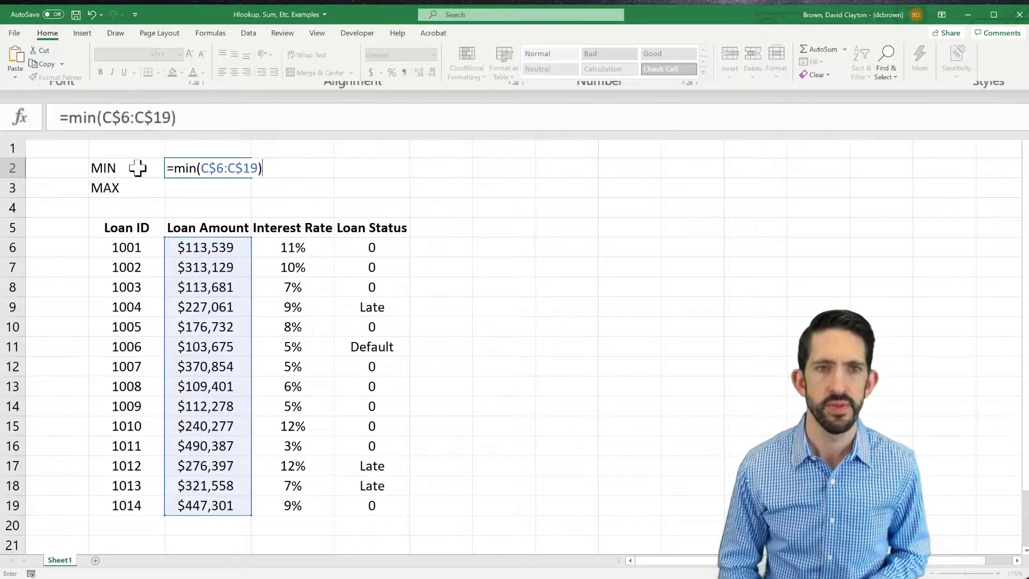
pyautogui.press('Return')
pyautogui.press('Up')
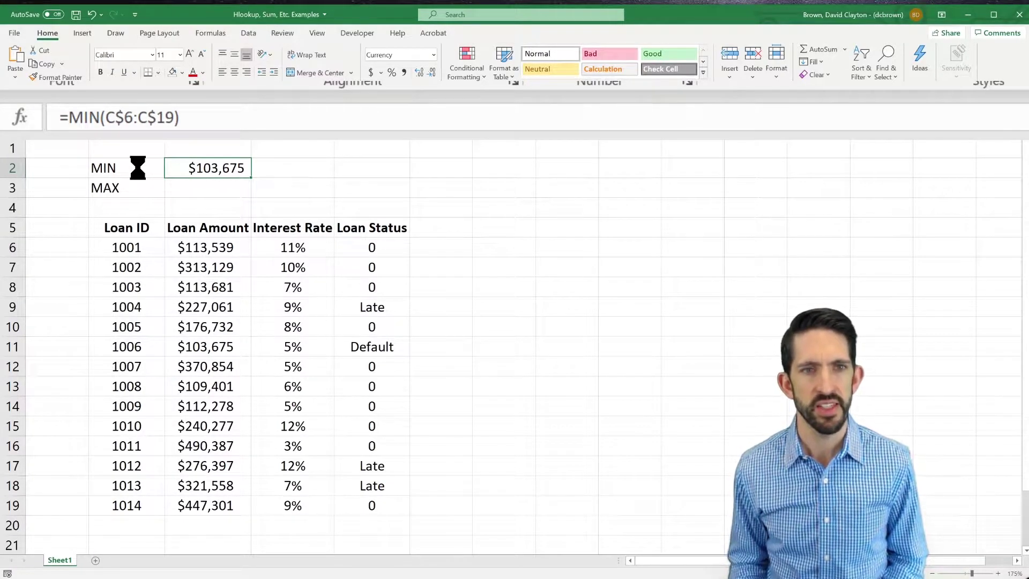
# Copy the loan amount MIN formula to the cell beside MAX and change its function to MAX.
pyautogui.hotkey('ctrl', 'c')
pyautogui.press('Down')
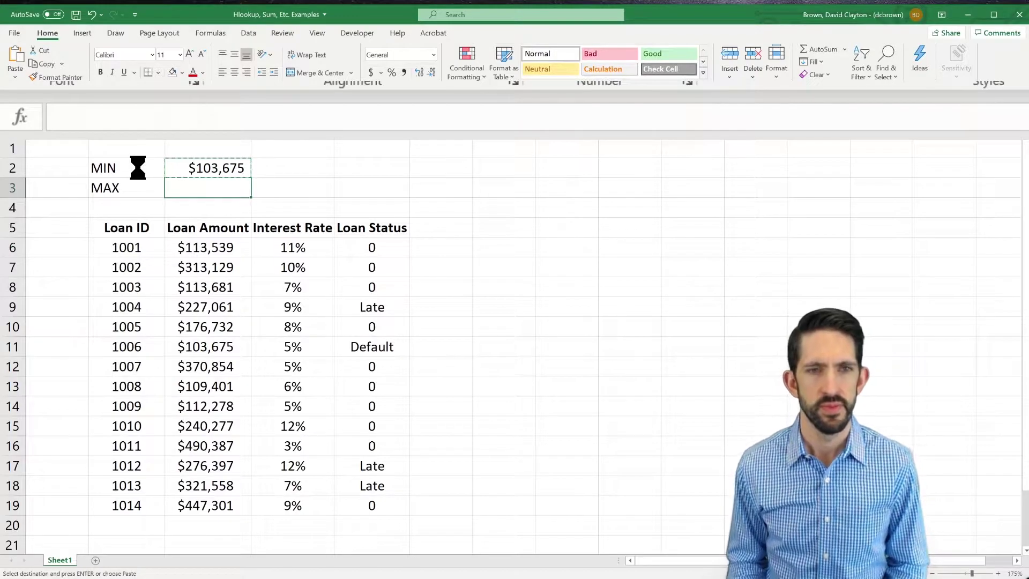
pyautogui.hotkey('ctrl', 'v')
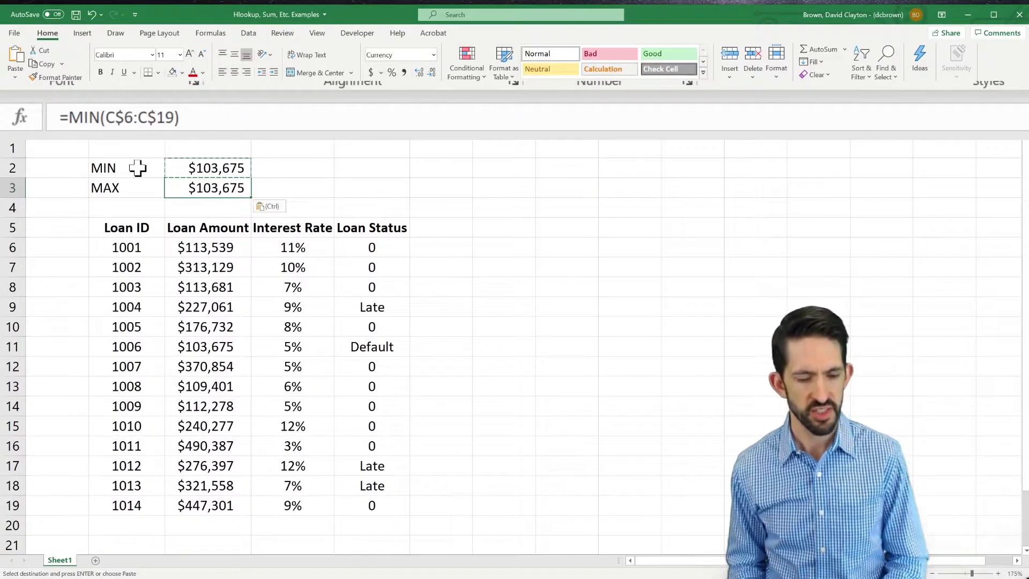
pyautogui.press('F2')
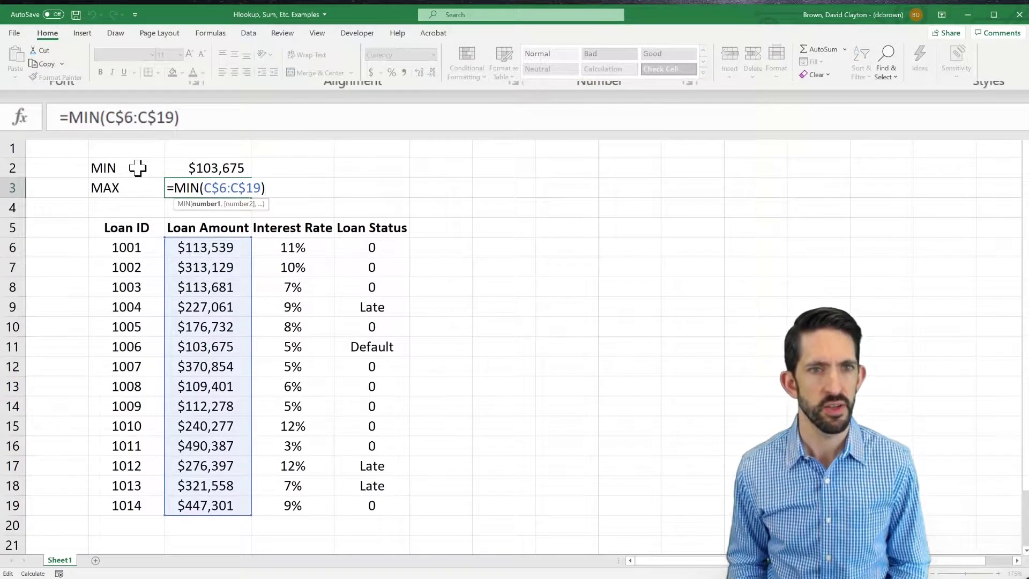
pyautogui.press('Left')
pyautogui.press('Left')
pyautogui.press('BackSpace')
pyautogui.press('BackSpace')
pyautogui.write('ax')
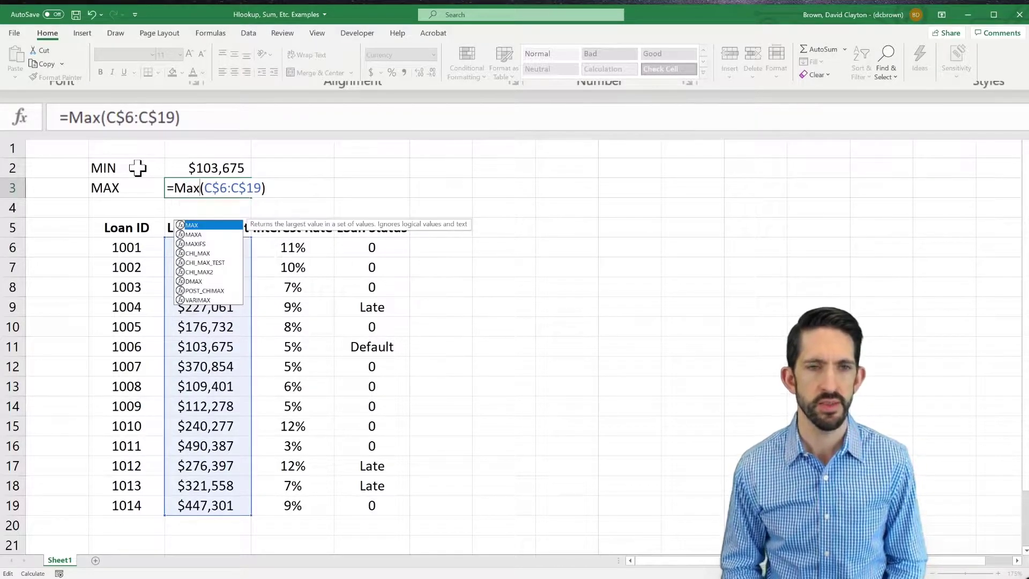
pyautogui.press('Return')
pyautogui.press('Up')
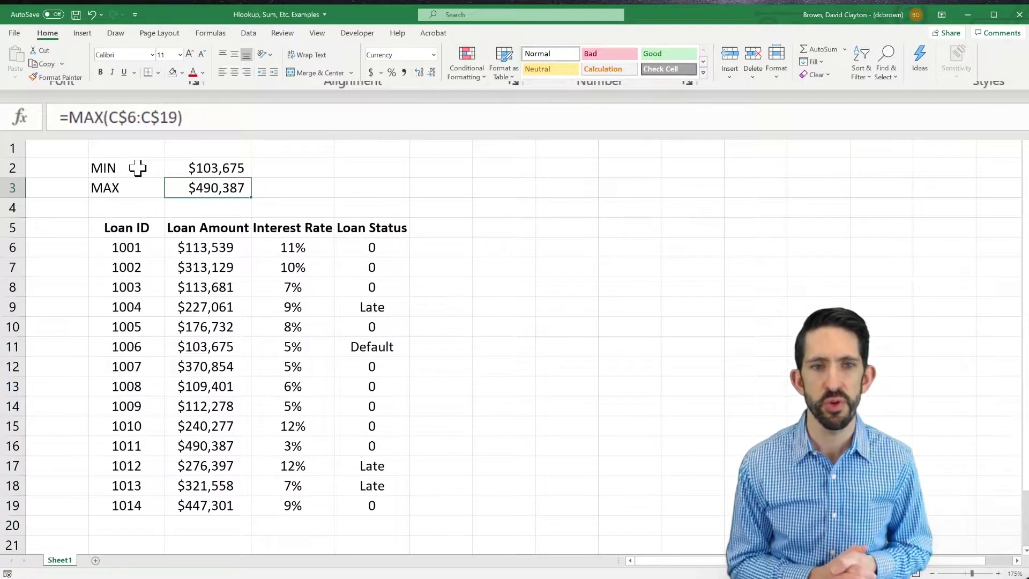
# Copy the loan amount MIN and MAX formulas into D2:D3 for the Interest Rate column.
pyautogui.press('Up')
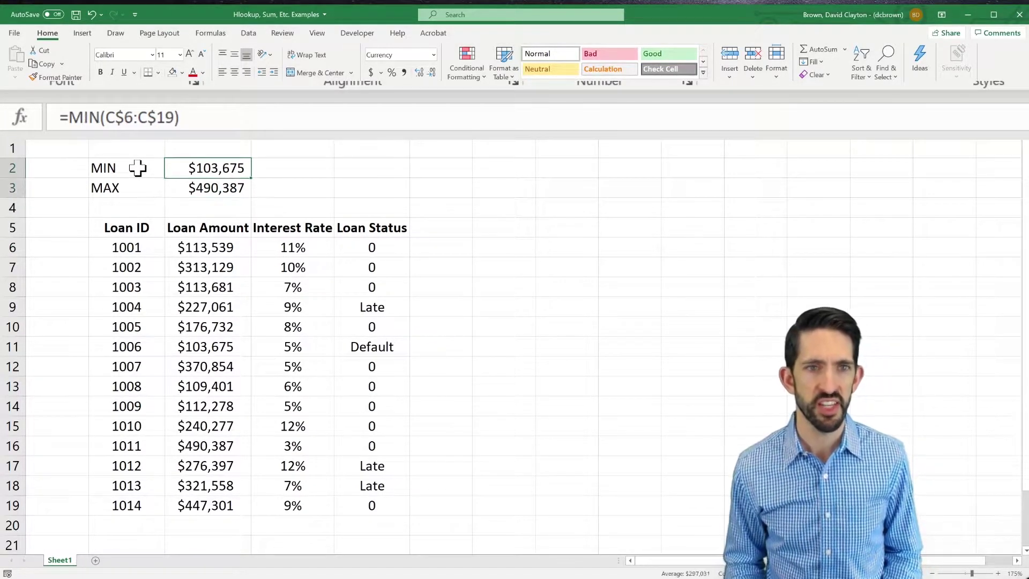
pyautogui.hotkey('shift', 'Down')
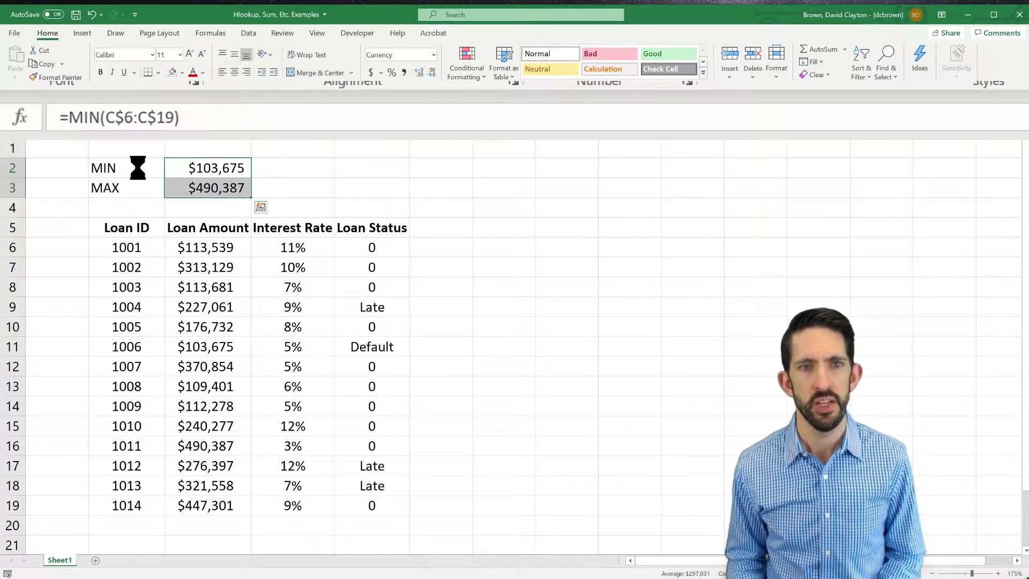
pyautogui.hotkey('ctrl', 'c')
pyautogui.press('Right')
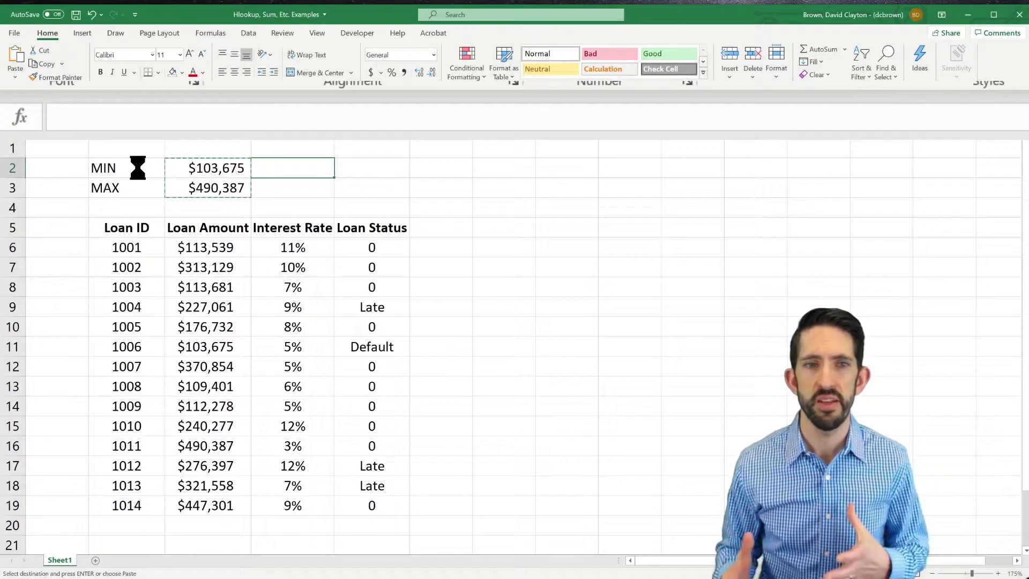
pyautogui.hotkey('shift', 'Down')
pyautogui.hotkey('ctrl', 'v')
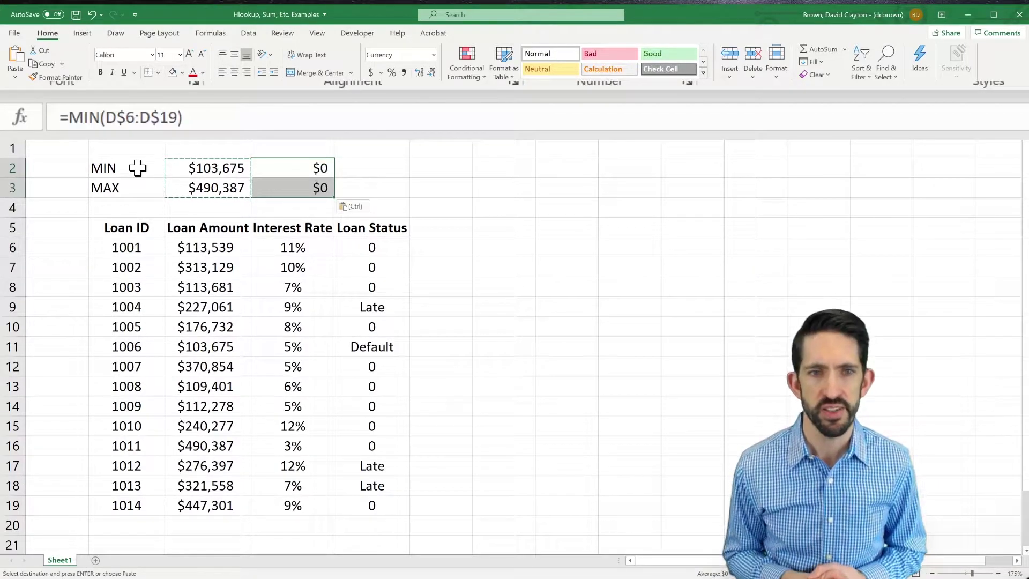
# Format the interest rate MIN and MAX cells as percentages and centre them.
pyautogui.hotkey('ctrl', 'shift', '5')
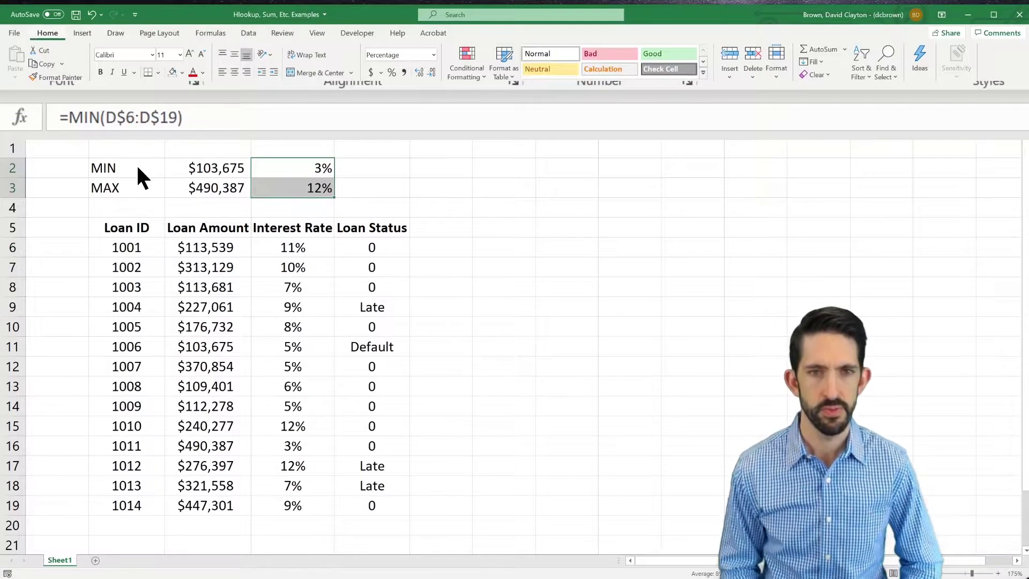
pyautogui.hotkey('alt', 'h')
pyautogui.press('a')
pyautogui.press('c')
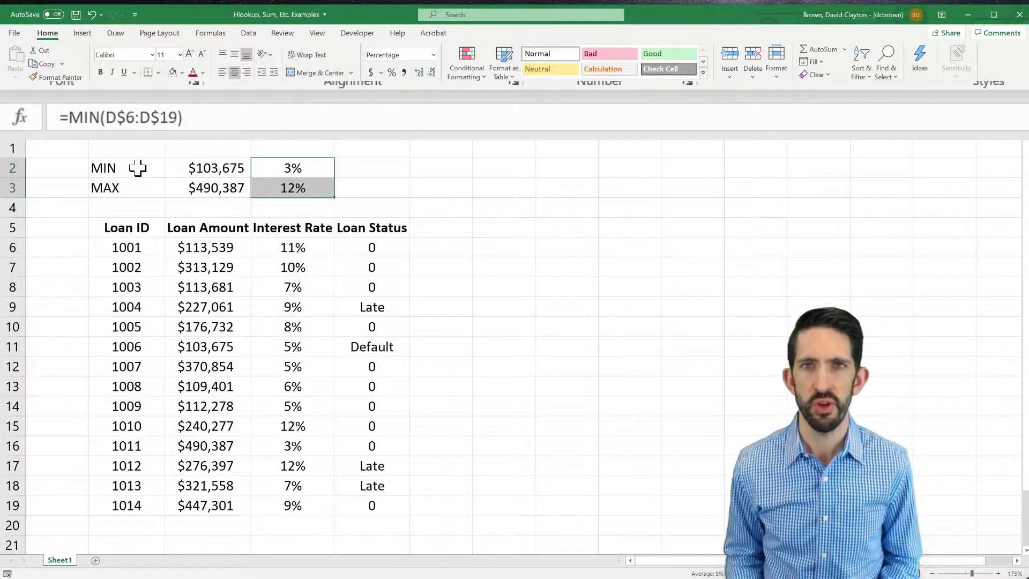
# Compare the cell references of the MIN formulas for Loan Amount and Interest Rate.
pyautogui.press('Down')
pyautogui.press('Up')
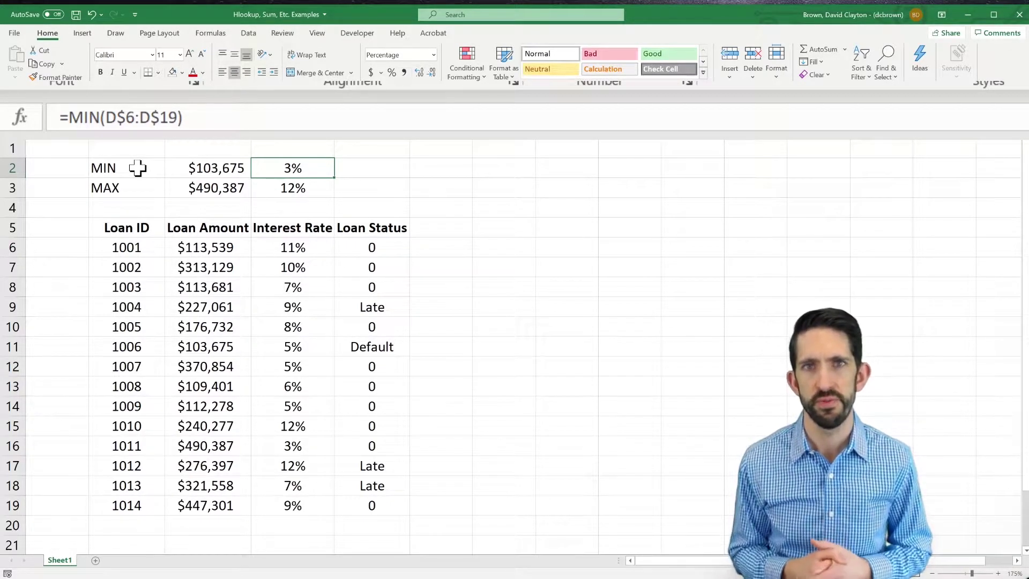
pyautogui.press('F2')
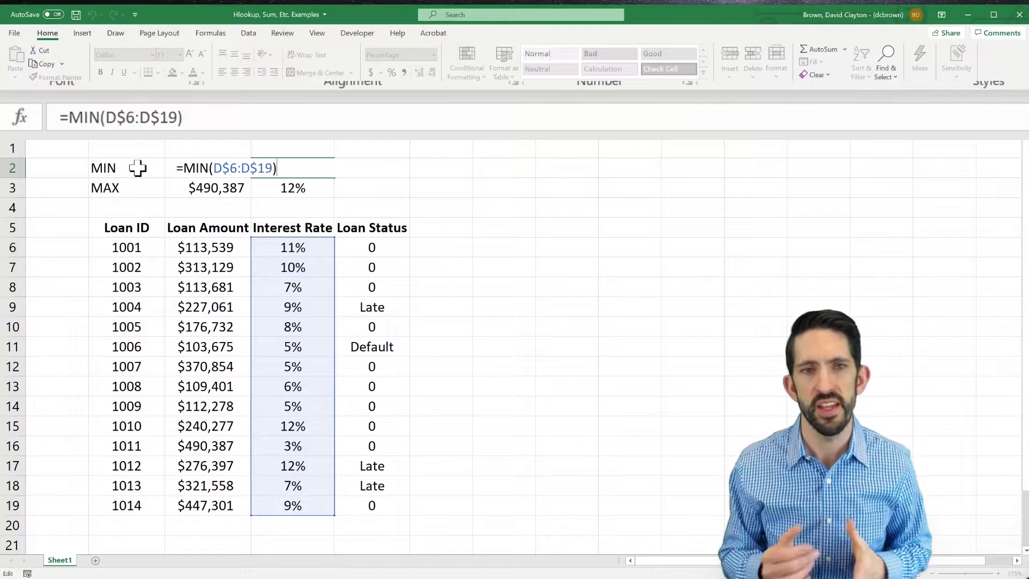
pyautogui.press('Return')
pyautogui.press('Up')
pyautogui.press('Left')
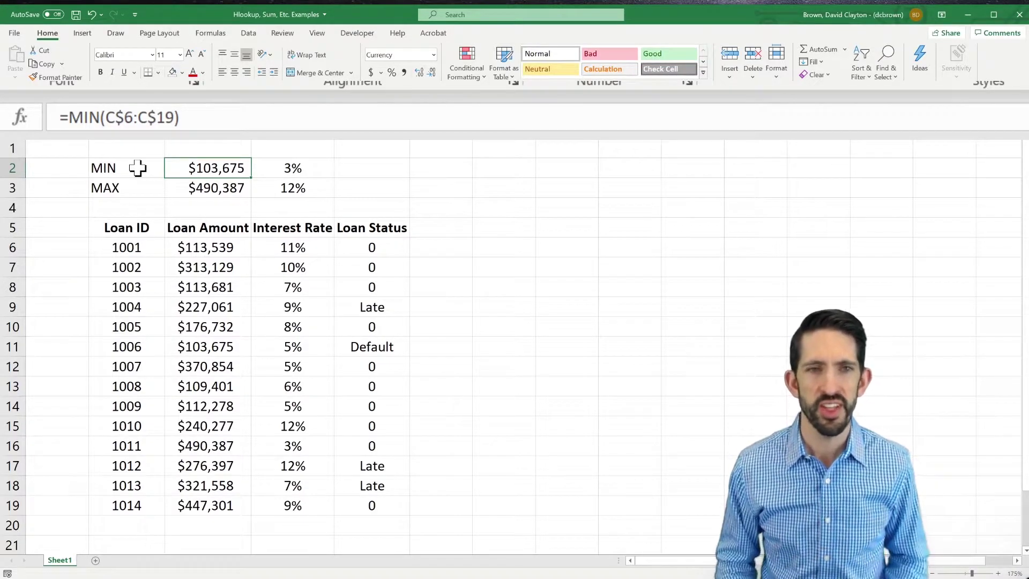
pyautogui.press('Right')
pyautogui.press('Left')
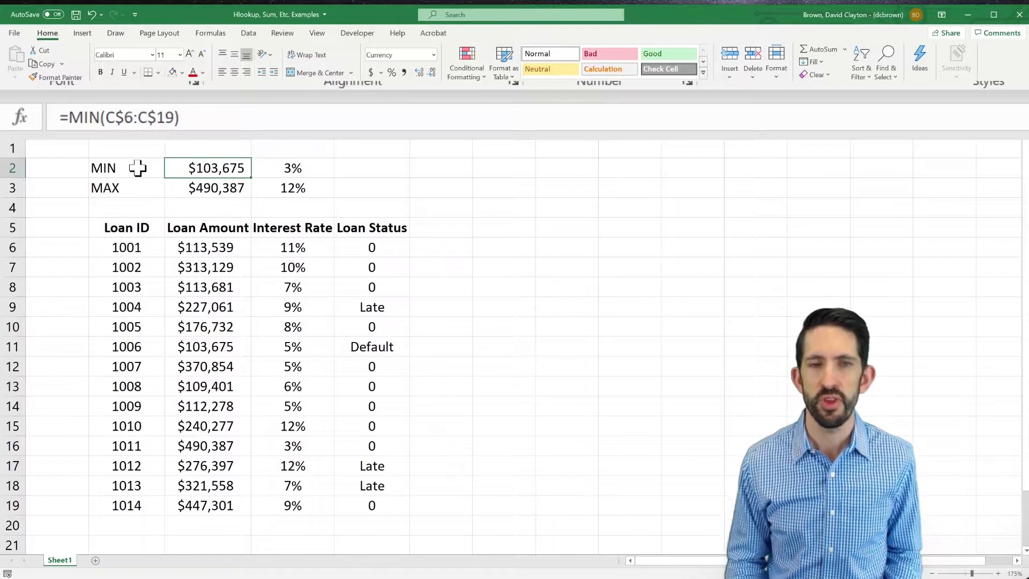
pyautogui.press('Right')
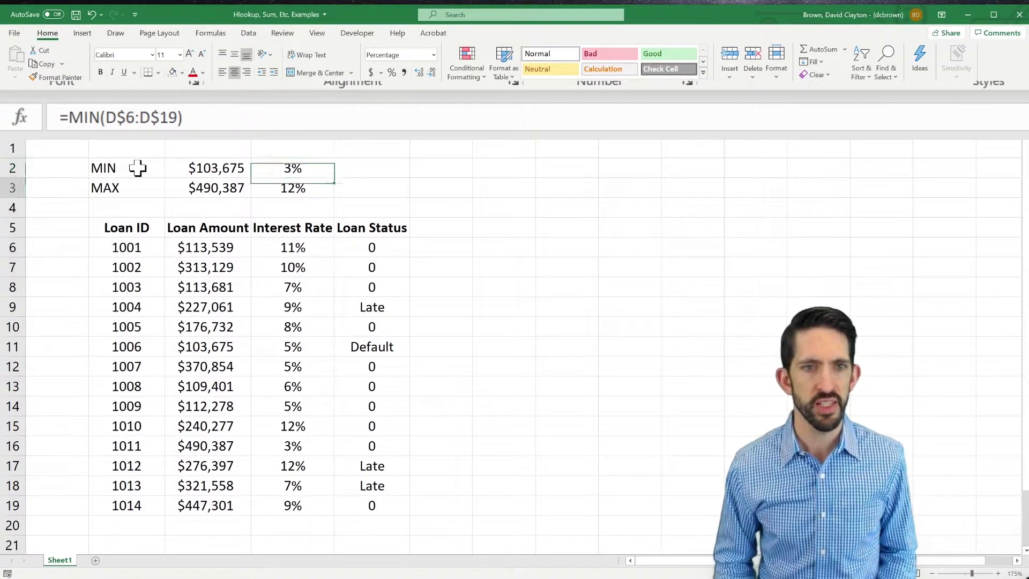
# Total the loan amounts in C20, directly below the column, with a SUM formula over C6:C19.
pyautogui.press('Left')
pyautogui.press('Down')
pyautogui.press('Down')
pyautogui.press('Down')
pyautogui.hotkey('ctrl', 'Down')
pyautogui.press('Down')
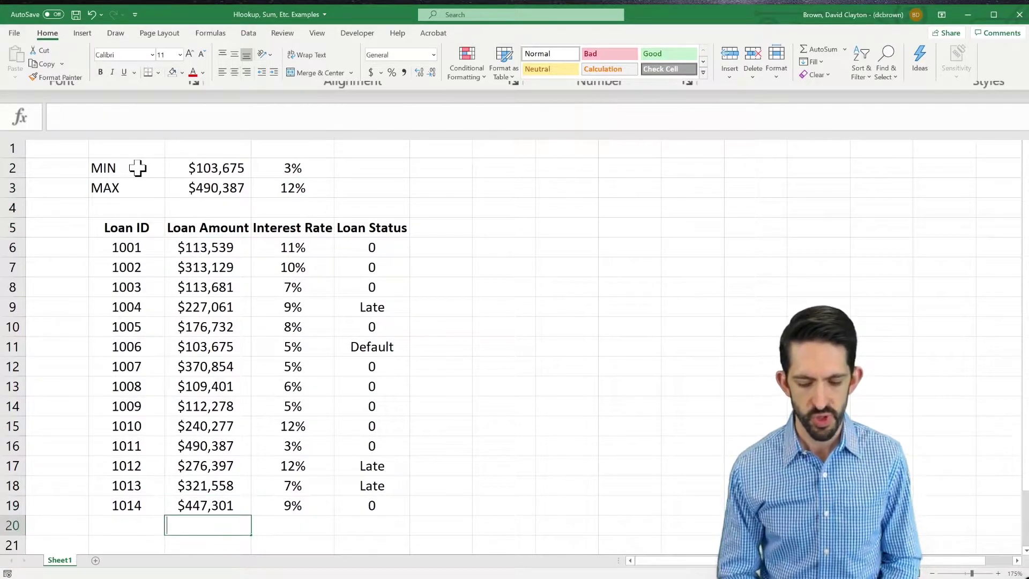
pyautogui.write('=sum(')
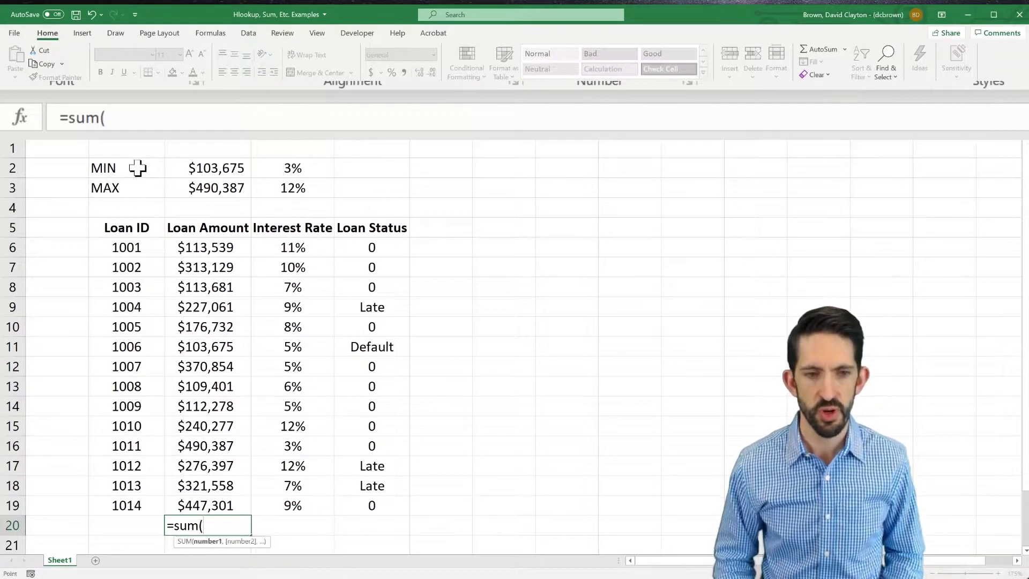
pyautogui.press('Up')
pyautogui.hotkey('ctrl', 'shift', 'Up')
pyautogui.hotkey('shift', 'Down')
pyautogui.hotkey('ctrl', 'Return')
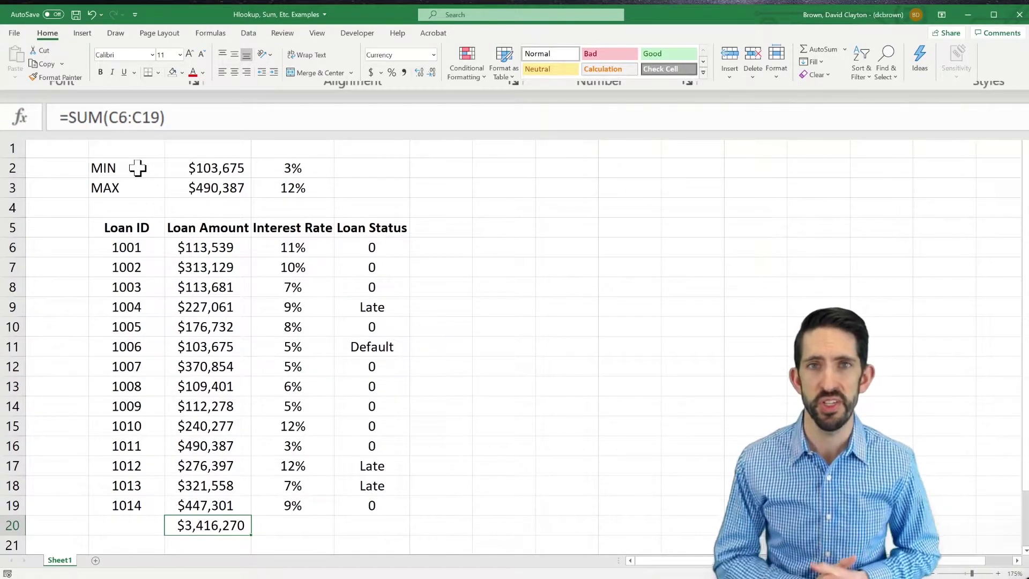
# Calculate the average interest rate in D20 with an AVERAGE formula over D6:D19.
pyautogui.press('Right')
pyautogui.write('=average(')
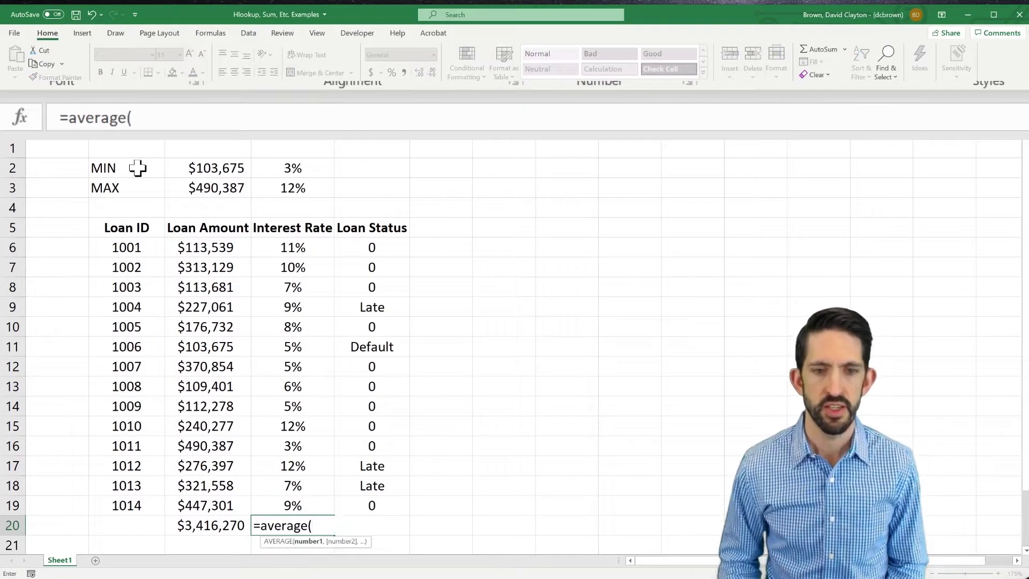
pyautogui.press('Up')
pyautogui.hotkey('ctrl', 'shift', 'Up')
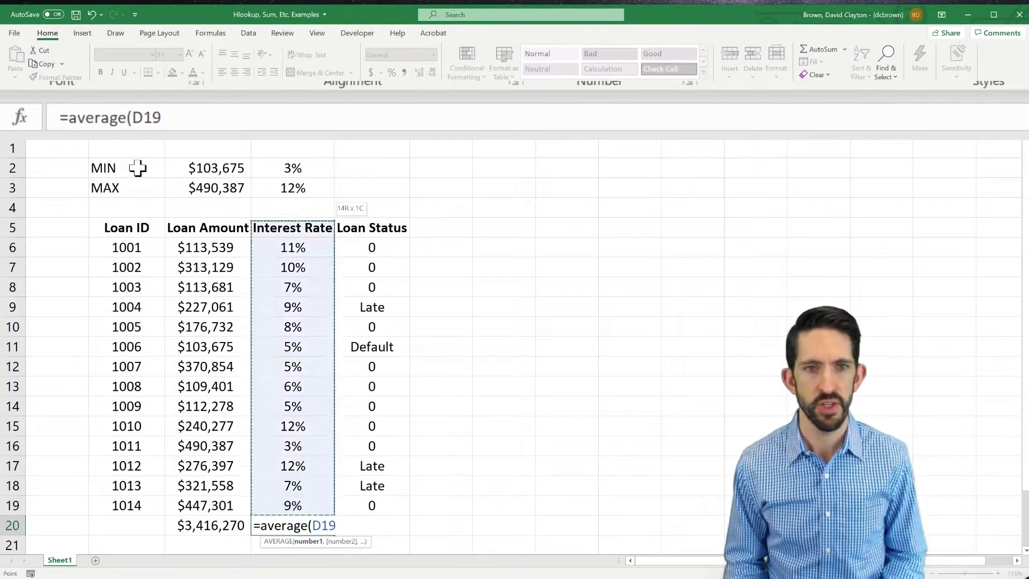
pyautogui.hotkey('shift', 'Down')
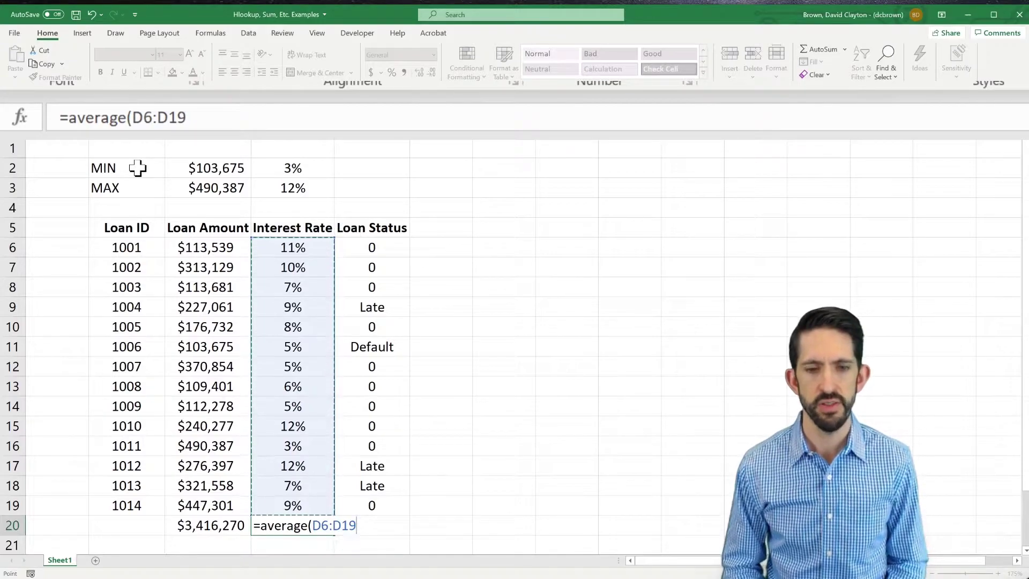
pyautogui.hotkey('ctrl', 'Return')
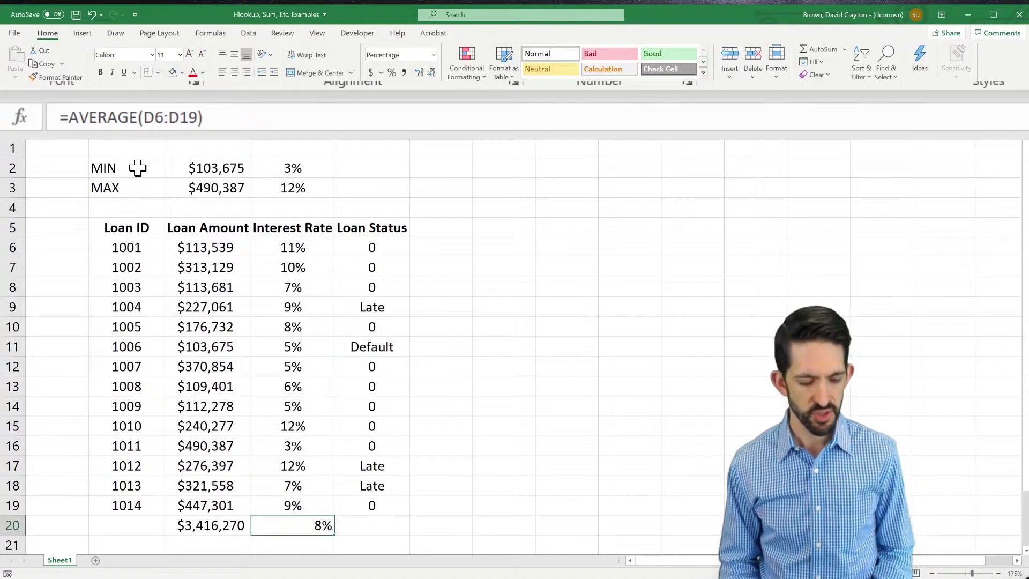
# Show the average interest rate in D20 with two decimal places and centre it.
pyautogui.hotkey('alt', 'h')
pyautogui.press('0')
pyautogui.hotkey('alt', 'h')
pyautogui.press('0')
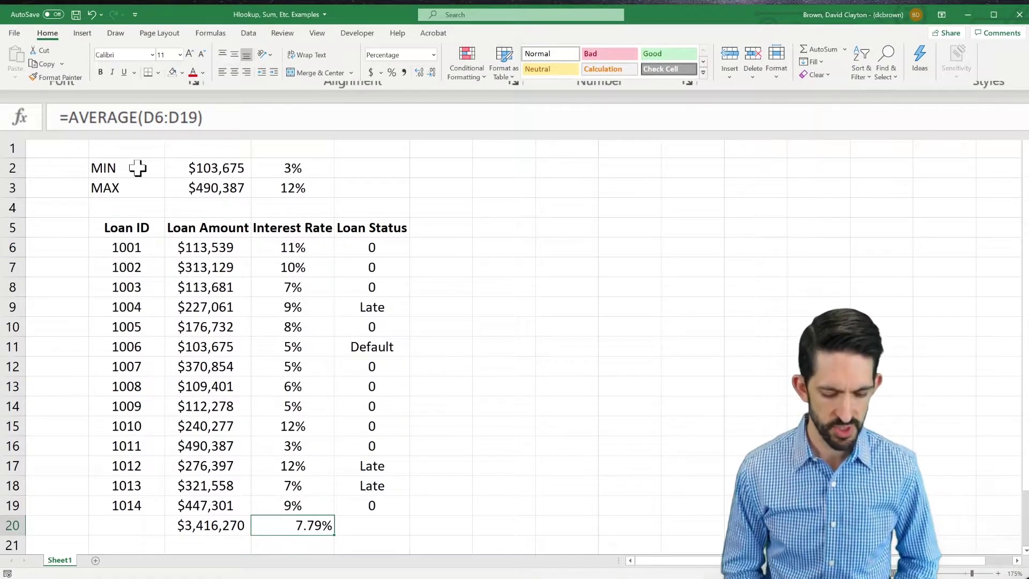
pyautogui.hotkey('alt', 'h')
pyautogui.press('a')
pyautogui.press('c')
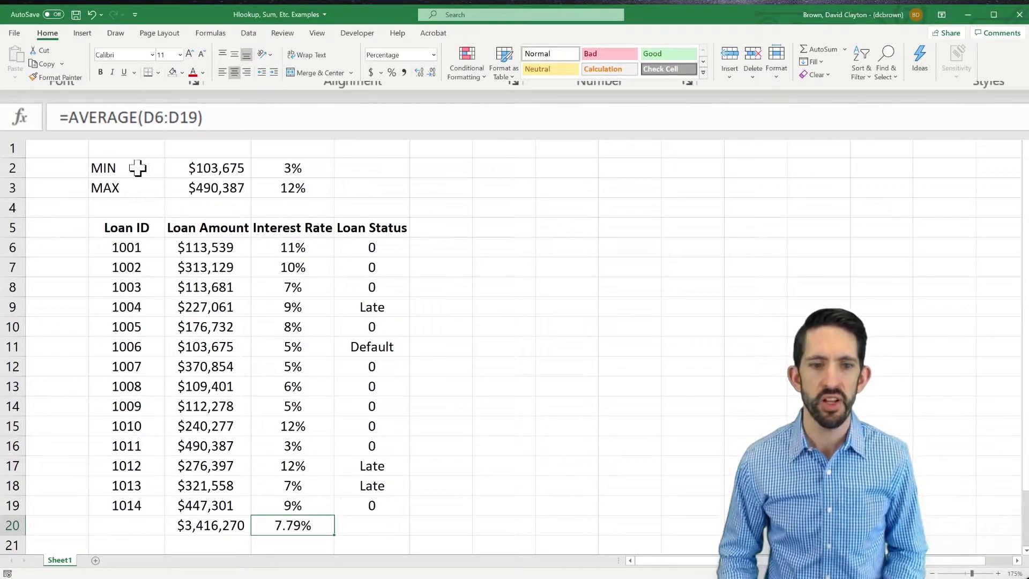
# Examine the interest rates in D6:D19 that the simple average weights equally.
pyautogui.press('Up')
pyautogui.hotkey('shift', 'Up')
pyautogui.hotkey('shift', 'Up')
pyautogui.hotkey('shift', 'Up')
pyautogui.hotkey('shift', 'Up')
pyautogui.hotkey('shift', 'Up')
pyautogui.hotkey('shift', 'Up')
pyautogui.hotkey('shift', 'Up')
pyautogui.hotkey('shift', 'Up')
pyautogui.hotkey('shift', 'Up')
pyautogui.hotkey('shift', 'Up')
pyautogui.hotkey('shift', 'Up')
pyautogui.hotkey('shift', 'Up')
pyautogui.hotkey('shift', 'Up')
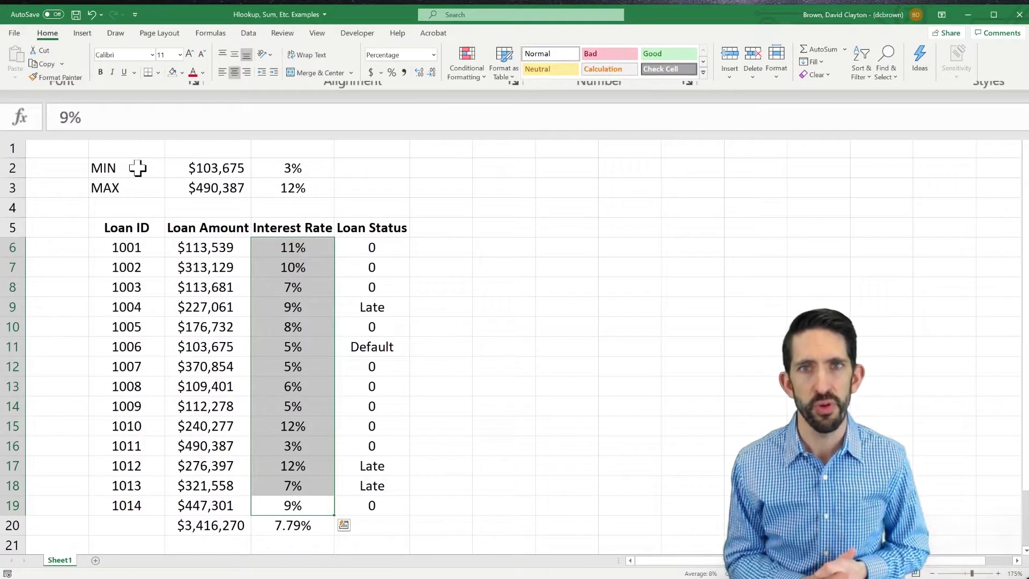
# Examine the loan amount and interest rate of loan 1011 together.
pyautogui.press('Down')
pyautogui.press('Left')
pyautogui.press('Up')
pyautogui.press('Up')
pyautogui.press('Up')
pyautogui.press('Up')
pyautogui.hotkey('shift', 'Right')
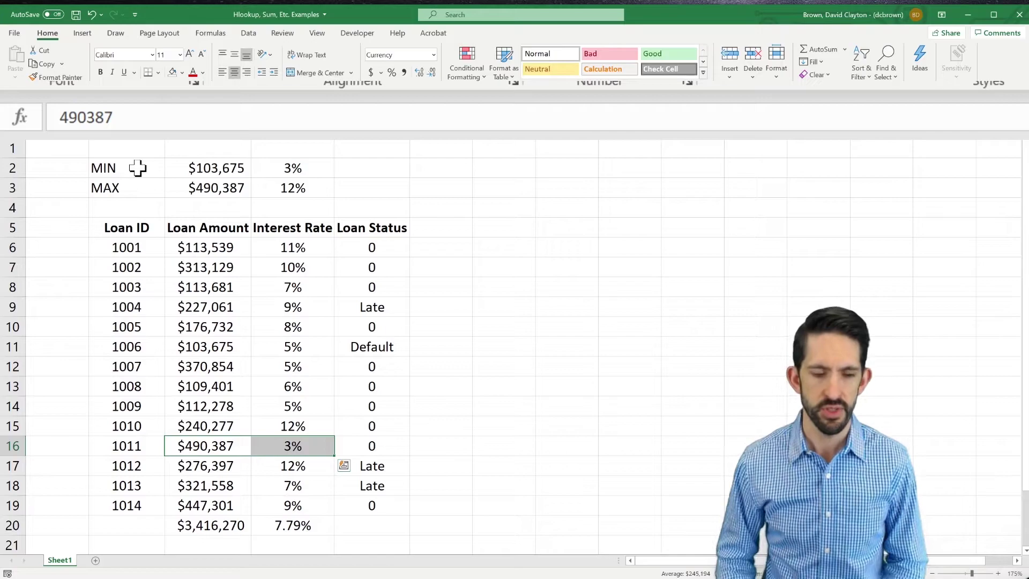
# Replace the average formula in D20 with a SUMPRODUCT of loan amounts C6:C19 and interest rates D6:D19.
pyautogui.press('Down')
pyautogui.press('Down')
pyautogui.press('Down')
pyautogui.press('Down')
pyautogui.press('Right')
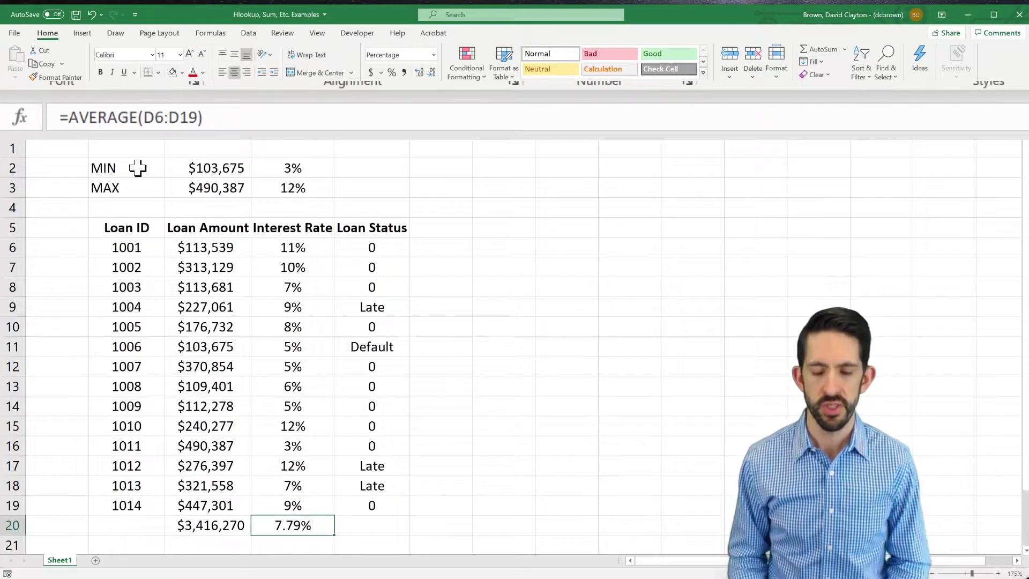
pyautogui.press('F2')
pyautogui.press('Escape')
pyautogui.write('=sumproduct(')
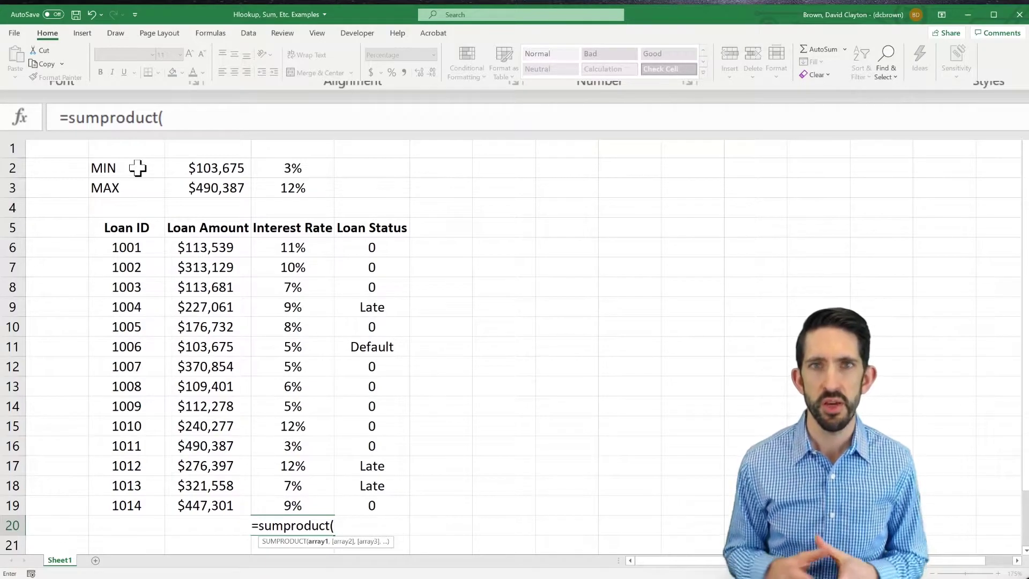
pyautogui.press('Left')
pyautogui.press('Up')
pyautogui.hotkey('shift', 'Up')
pyautogui.hotkey('shift', 'Up')
pyautogui.hotkey('shift', 'Up')
pyautogui.hotkey('shift', 'Up')
pyautogui.hotkey('shift', 'Up')
pyautogui.hotkey('shift', 'Up')
pyautogui.hotkey('shift', 'Up')
pyautogui.hotkey('shift', 'Up')
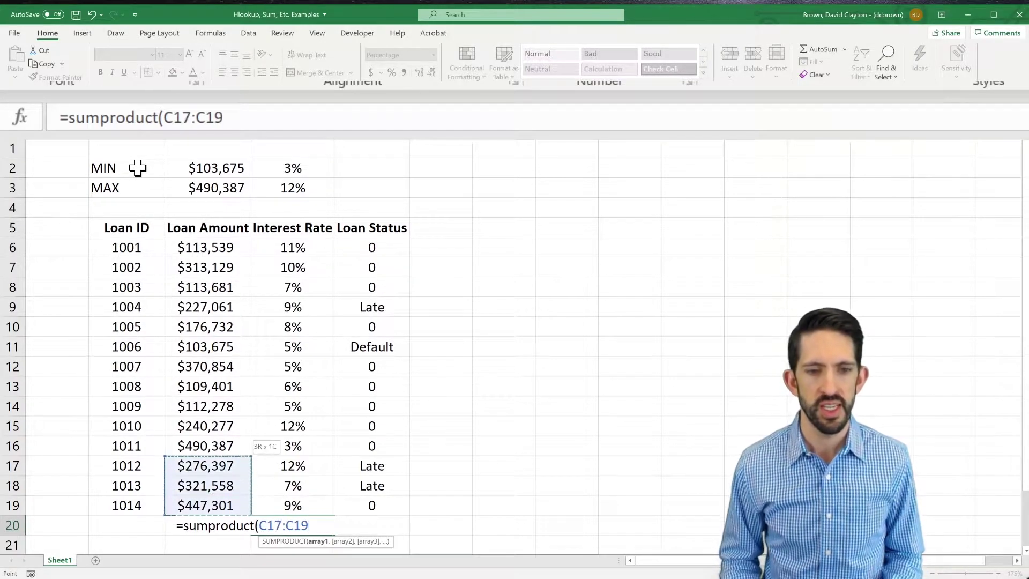
pyautogui.hotkey('shift', 'Up')
pyautogui.hotkey('shift', 'Up')
pyautogui.hotkey('shift', 'Up')
pyautogui.hotkey('shift', 'Up')
pyautogui.hotkey('shift', 'Up')
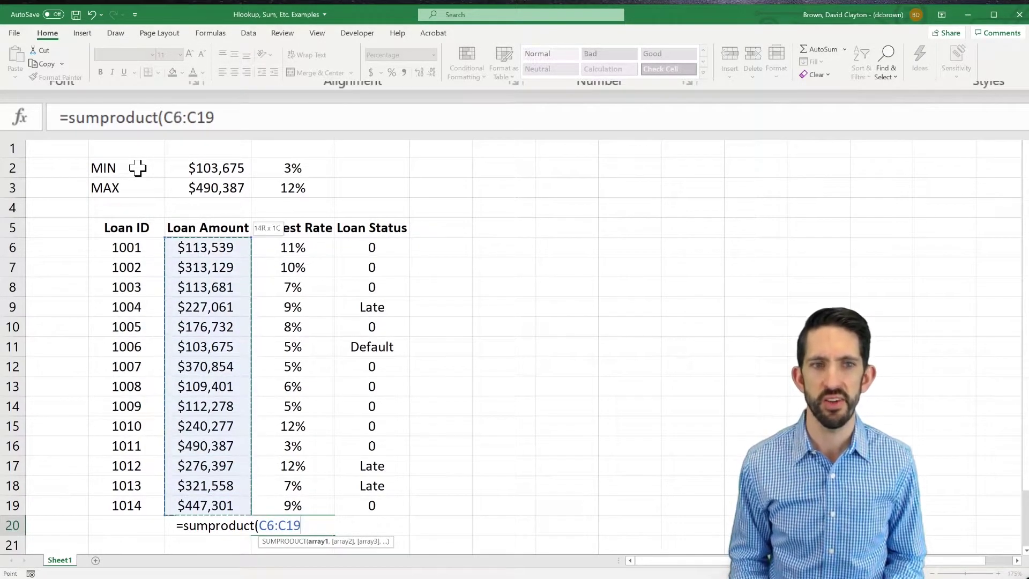
pyautogui.write(',')
pyautogui.press('Up')
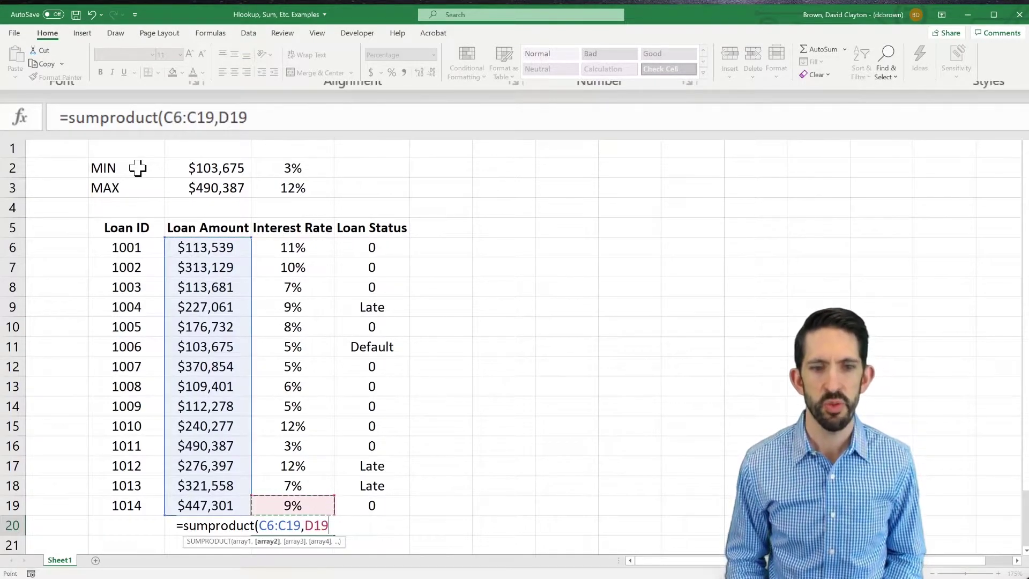
pyautogui.hotkey('ctrl', 'shift', 'Up')
pyautogui.hotkey('shift', 'Down')
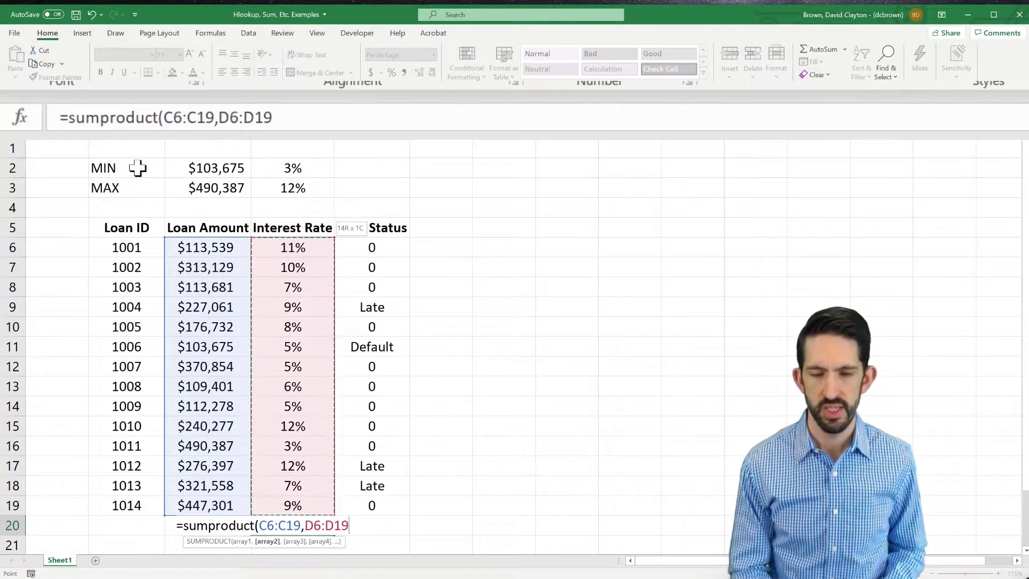
pyautogui.write(')')
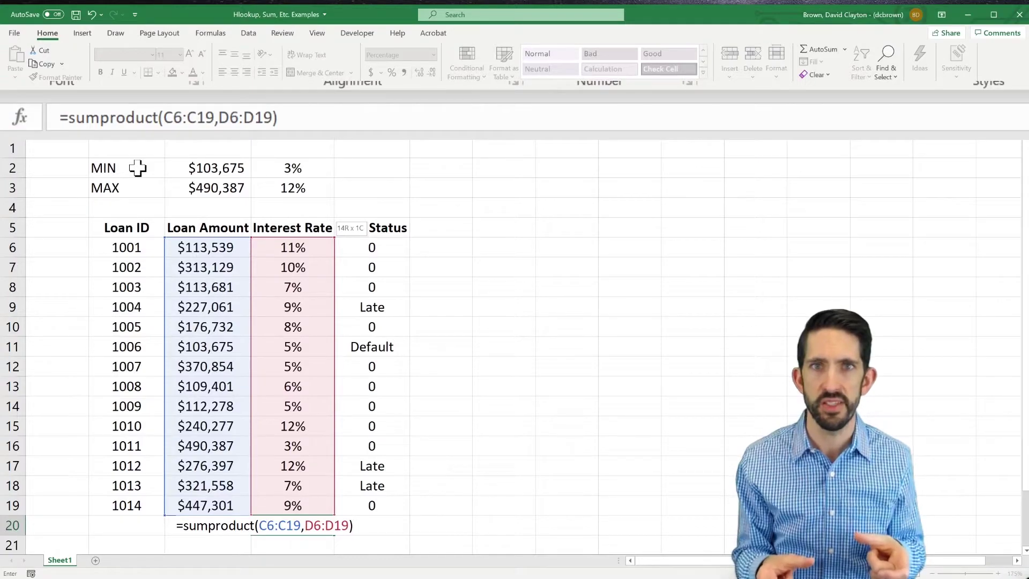
pyautogui.hotkey('ctrl', 'Return')
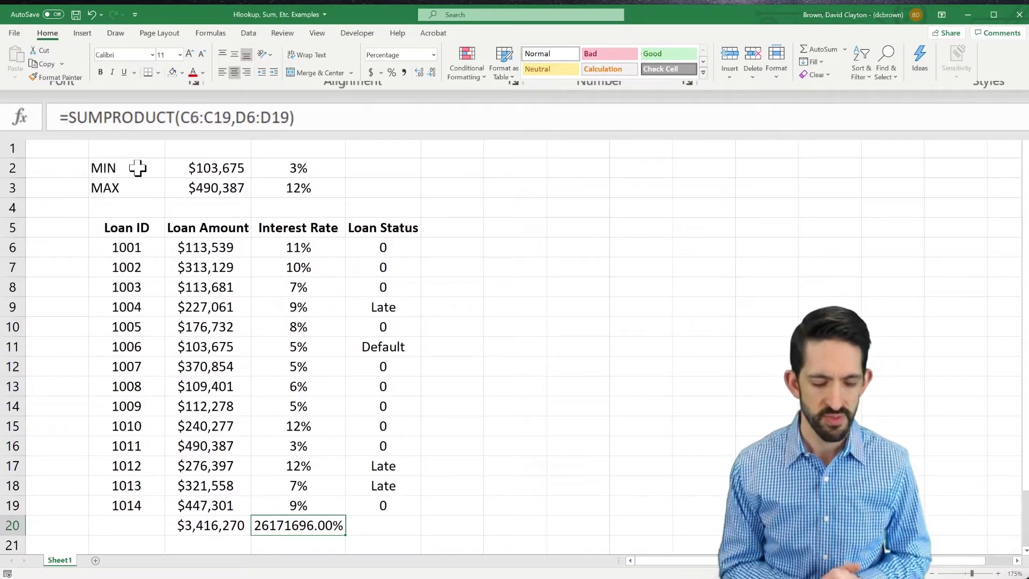
# Divide the SUMPRODUCT formula in D20 by the total loan amount in C20.
pyautogui.press('F2')
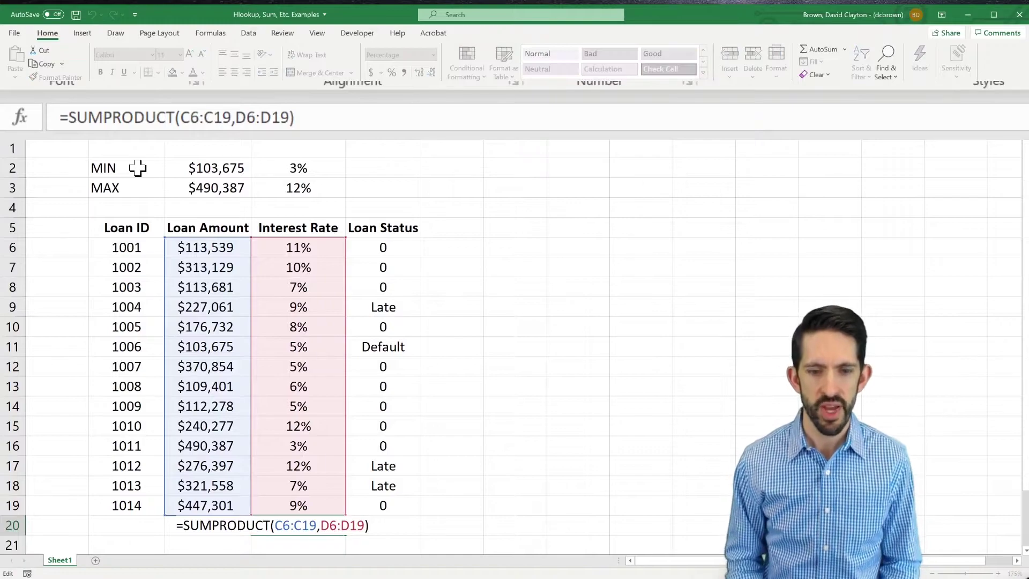
pyautogui.write('/')
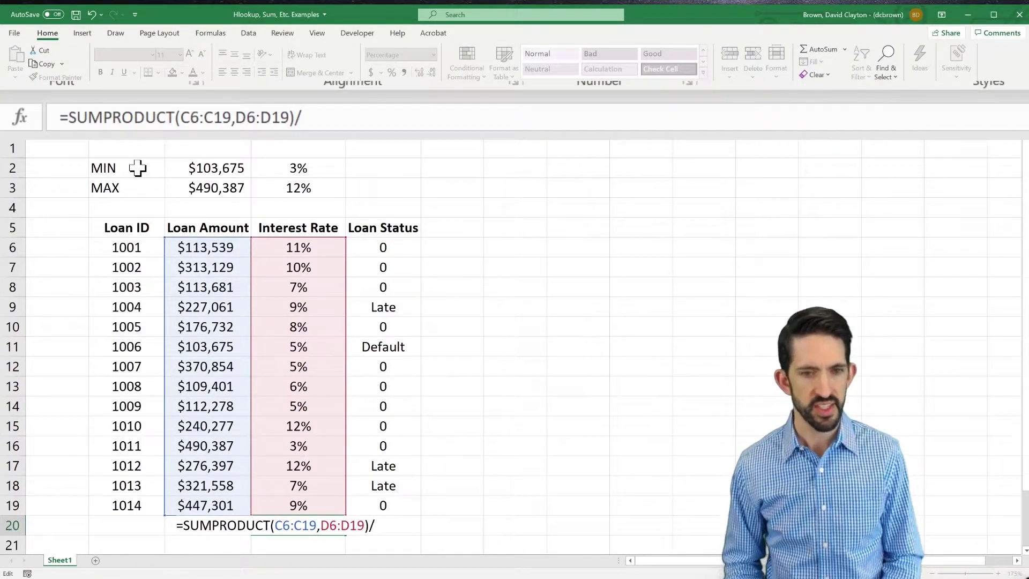
pyautogui.write('c20')
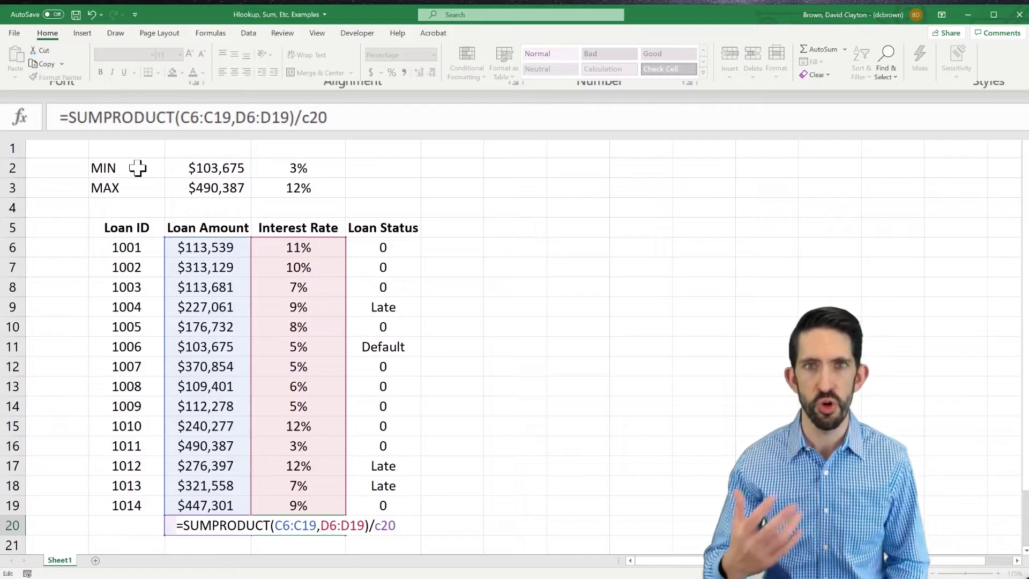
pyautogui.hotkey('ctrl', 'Return')
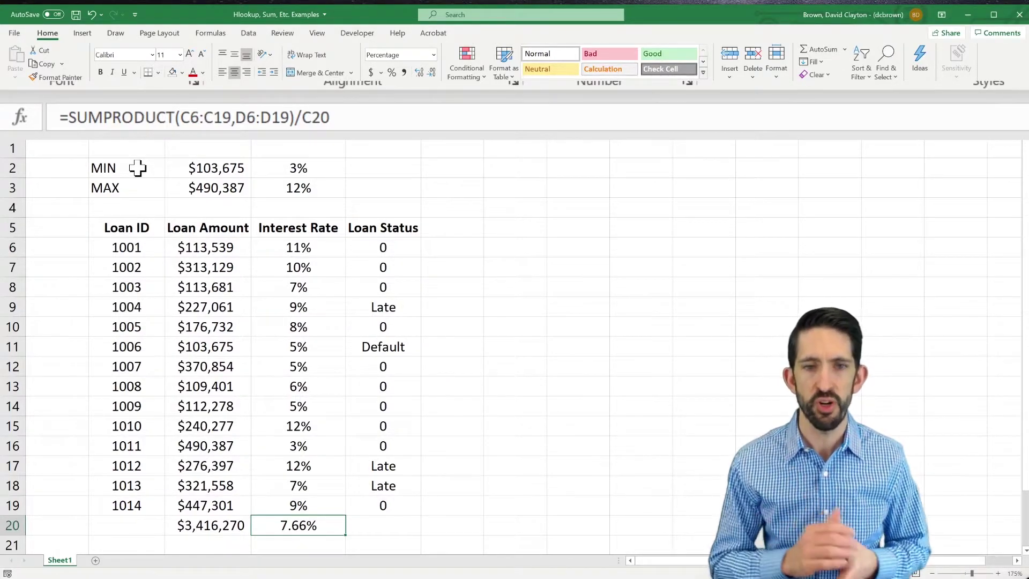
# Enter the labels COUNT in F2 and COUNTA in F3.
pyautogui.press('Up')
pyautogui.press('Up')
pyautogui.press('Up')
pyautogui.press('Up')
pyautogui.press('Up')
pyautogui.press('Up')
pyautogui.press('Up')
pyautogui.press('Up')
pyautogui.press('Up')
pyautogui.press('Up')
pyautogui.press('Up')
pyautogui.press('Up')
pyautogui.press('Up')
pyautogui.press('Up')
pyautogui.press('Up')
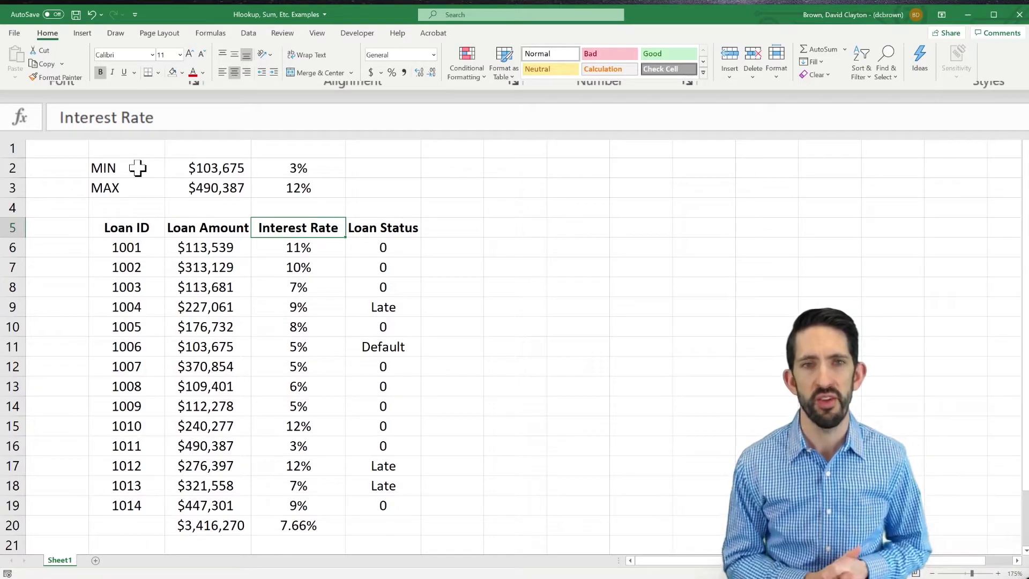
pyautogui.press('Right')
pyautogui.press('Up')
pyautogui.press('Up')
pyautogui.press('Up')
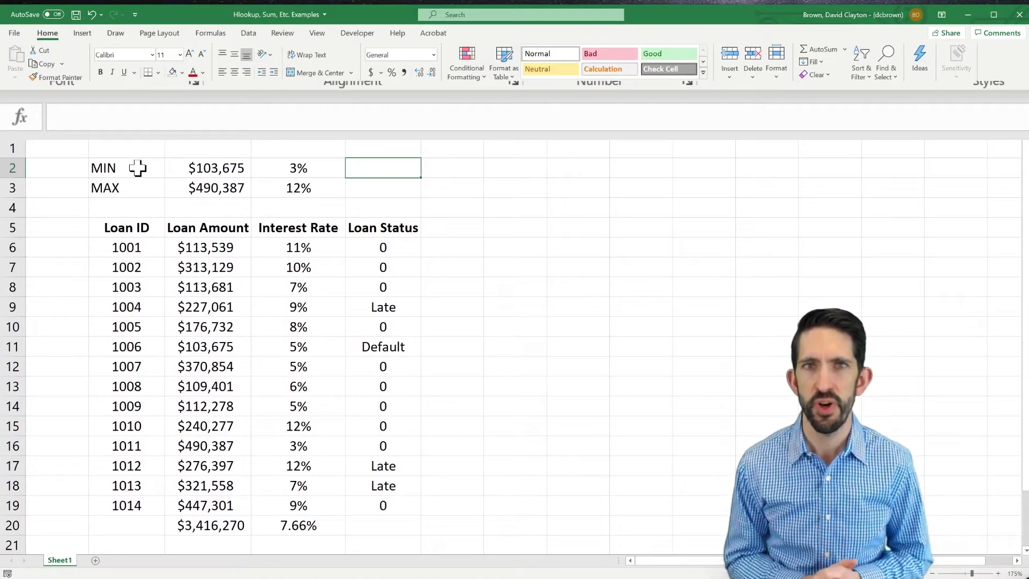
pyautogui.press('Right')
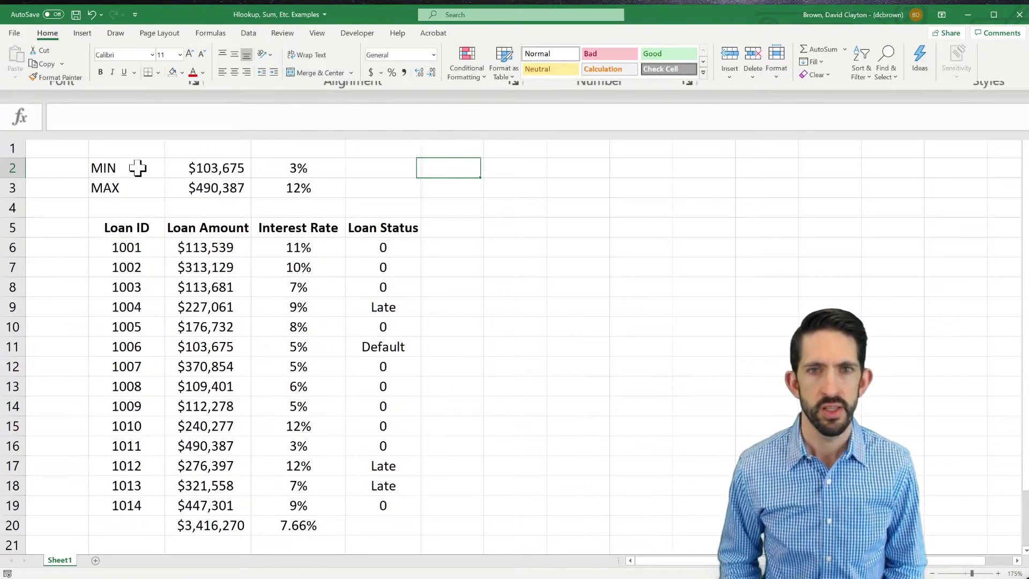
pyautogui.write('COUNT')
pyautogui.press('Return')
pyautogui.write('COUNTA')
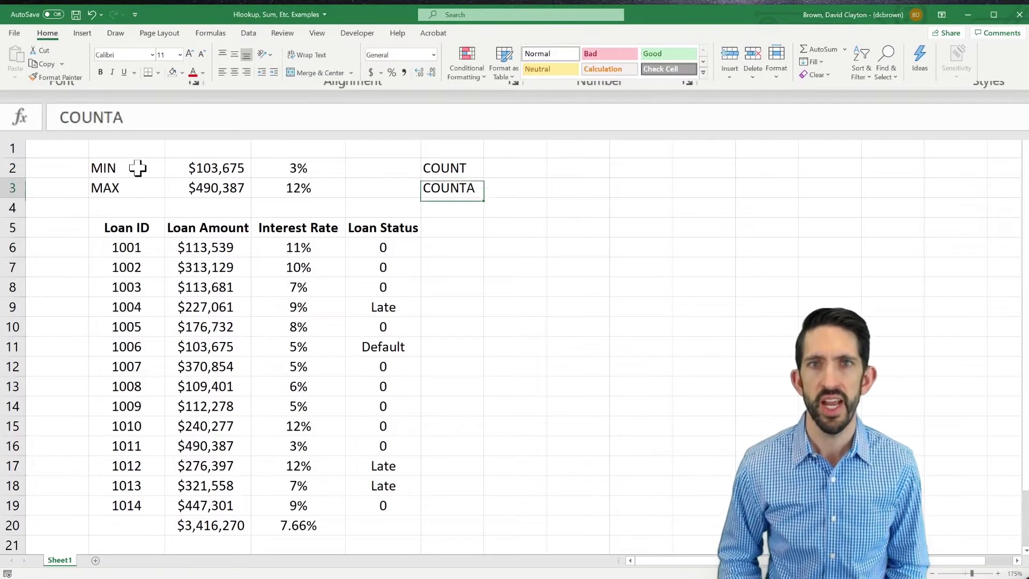
# Count the numeric loan statuses in G2 with a COUNT formula over E6:E19.
pyautogui.press('Right')
pyautogui.press('Up')
pyautogui.write('=count(')
pyautogui.press('Left')
pyautogui.press('Down')
pyautogui.press('Left')
pyautogui.press('Down')
pyautogui.press('Down')
pyautogui.press('Down')
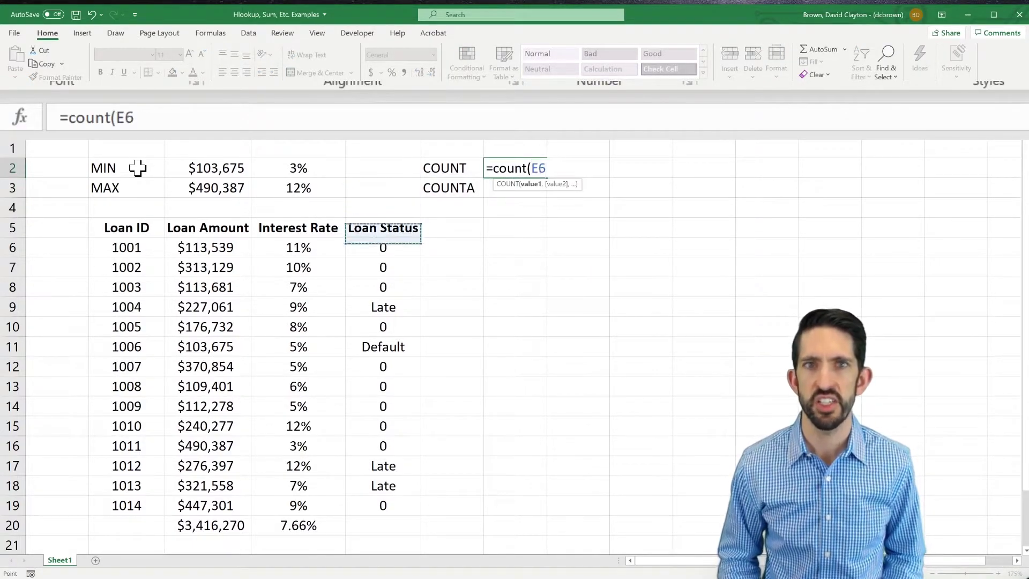
pyautogui.hotkey('ctrl', 'shift', 'Down')
pyautogui.write(')')
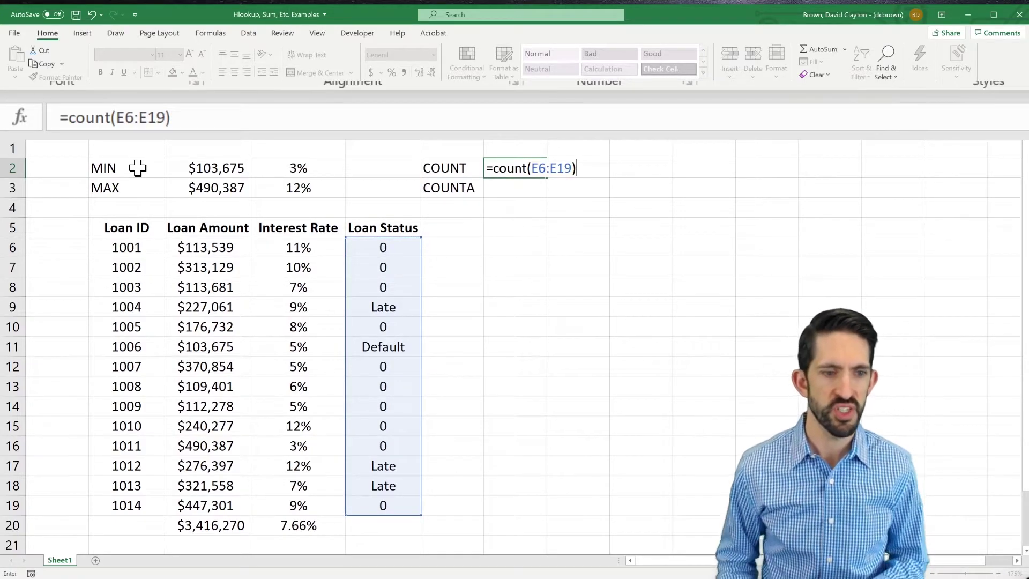
pyautogui.press('Return')
pyautogui.press('Up')
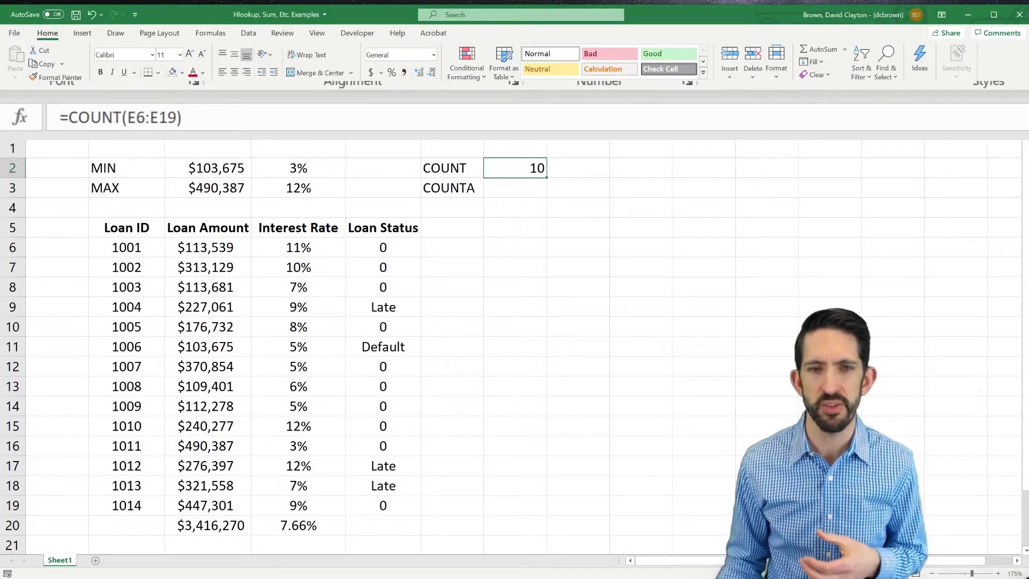
# Examine the loan statuses in E6:E19 against the COUNT formula in G2.
pyautogui.click(371, 251)
pyautogui.moveTo(372, 268); pyautogui.dragTo(383, 482)
pyautogui.scroll(1, 393, 445)
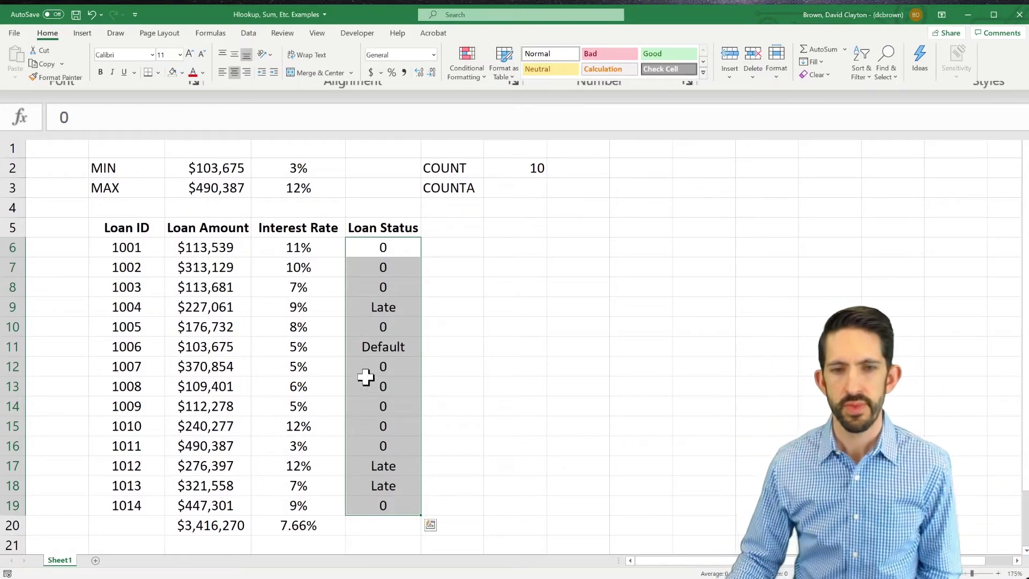
pyautogui.click(526, 167)
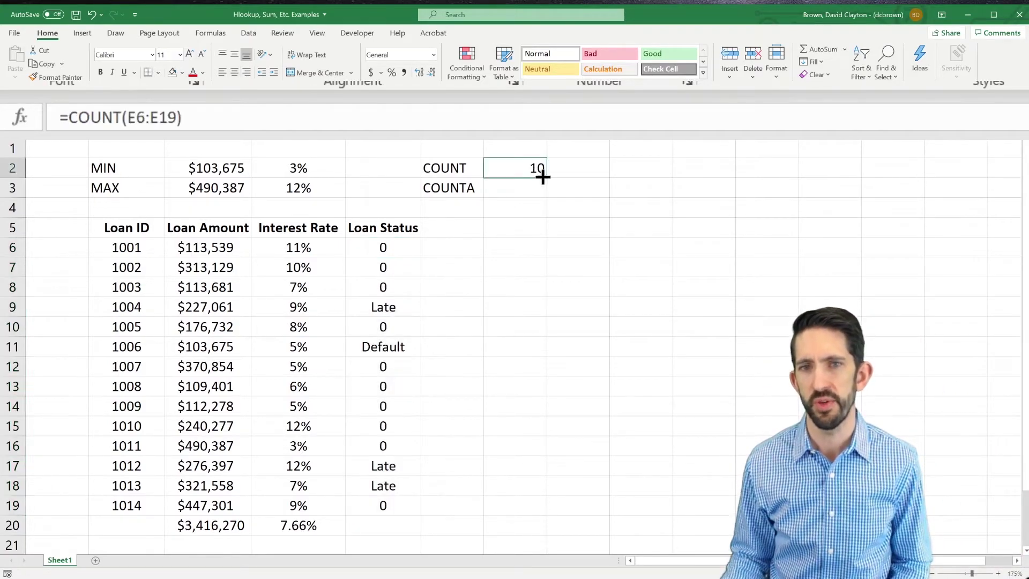
pyautogui.press('Left')
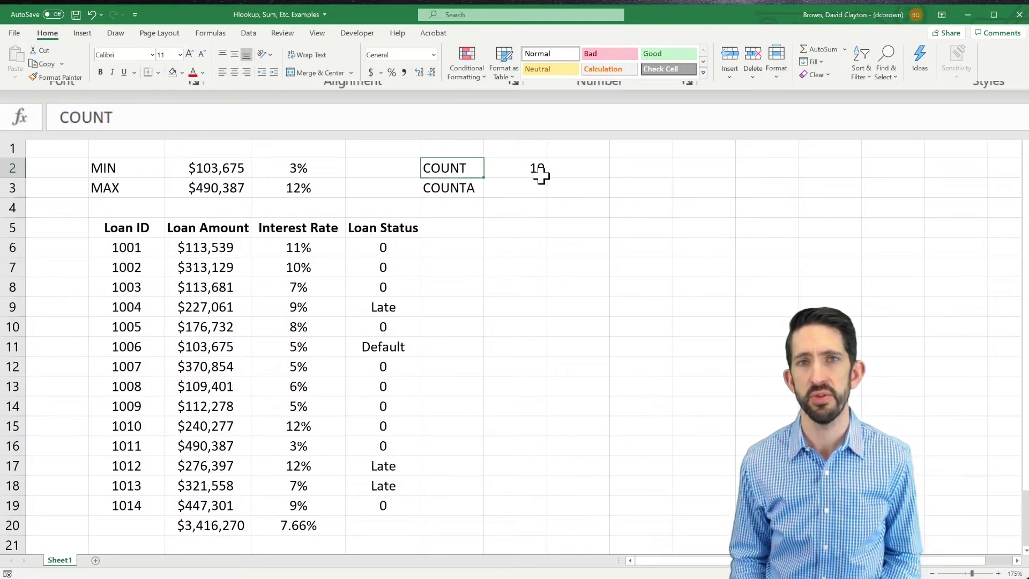
pyautogui.press('Down')
pyautogui.click(542, 176)
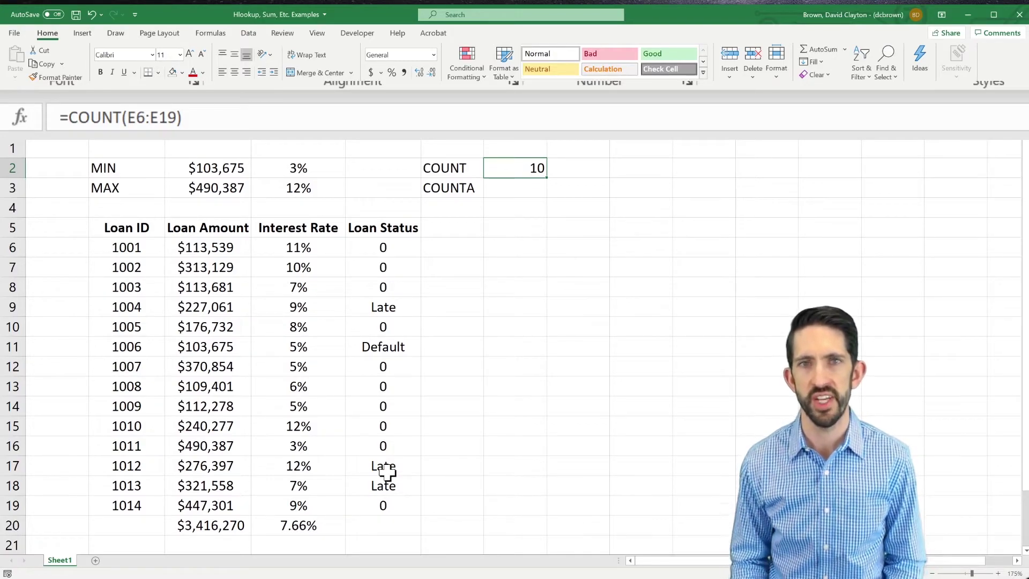
# Count all non-empty loan statuses in G3 with a COUNTA formula over E6:E19.
pyautogui.press('Down')
pyautogui.write('=counta(')
pyautogui.press('Left')
pyautogui.press('Down')
pyautogui.press('Down')
pyautogui.press('Left')
pyautogui.press('Down')
pyautogui.hotkey('ctrl', 'shift', 'Down')
pyautogui.write(')')
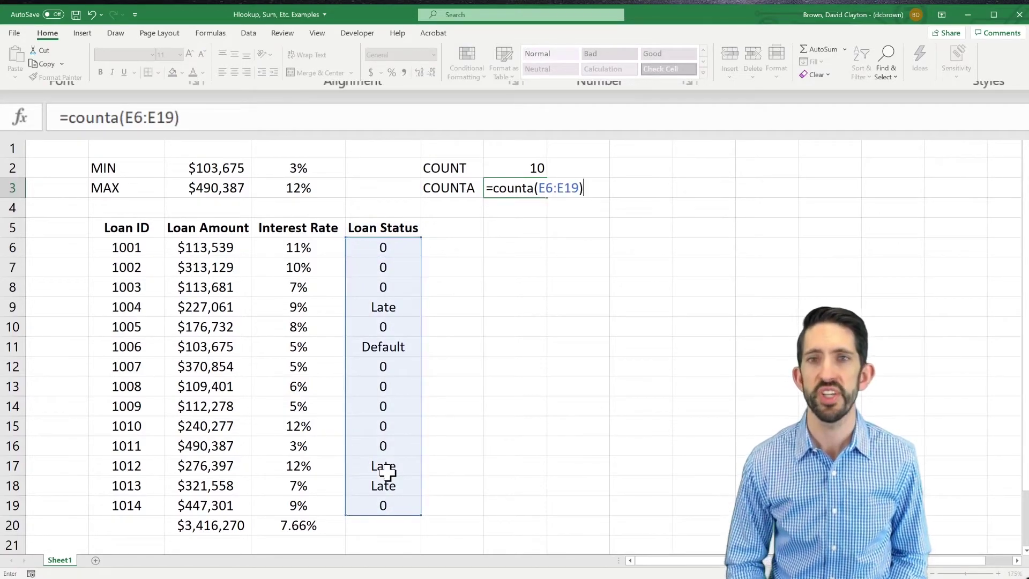
pyautogui.press('Return')
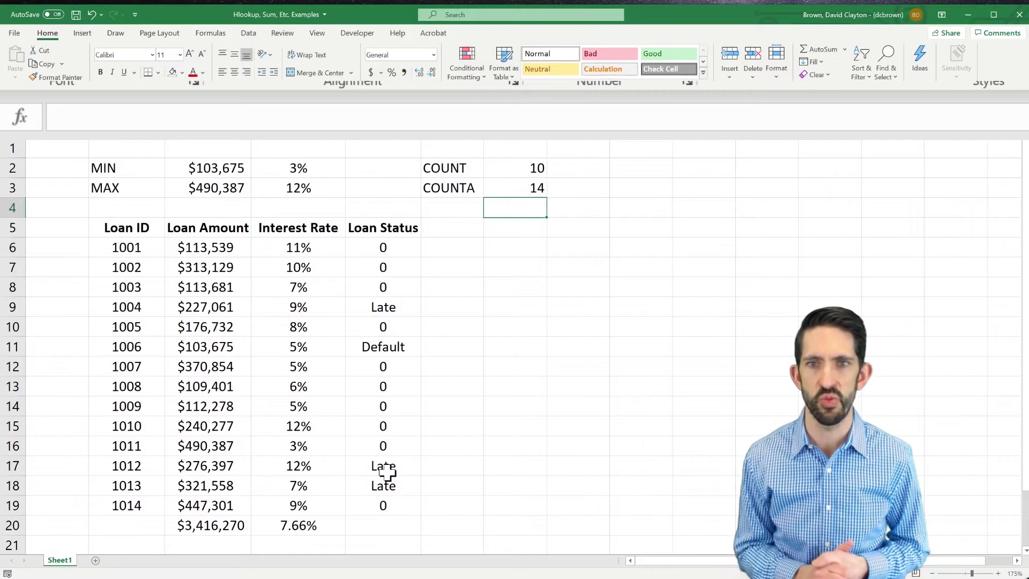
# Enter the label "Loans in Trouble?" in F4.
pyautogui.press('Left')
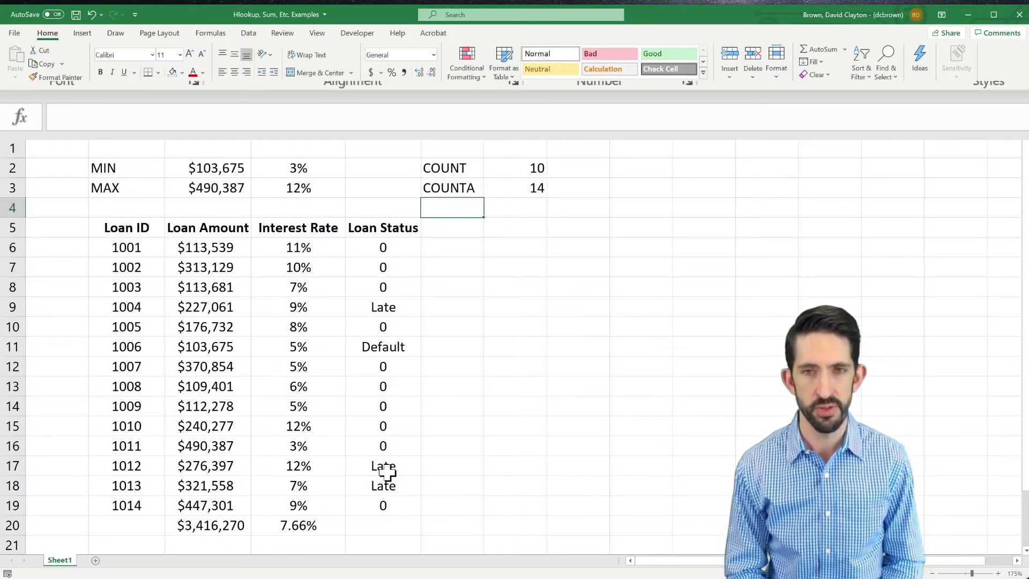
pyautogui.write('Loans')
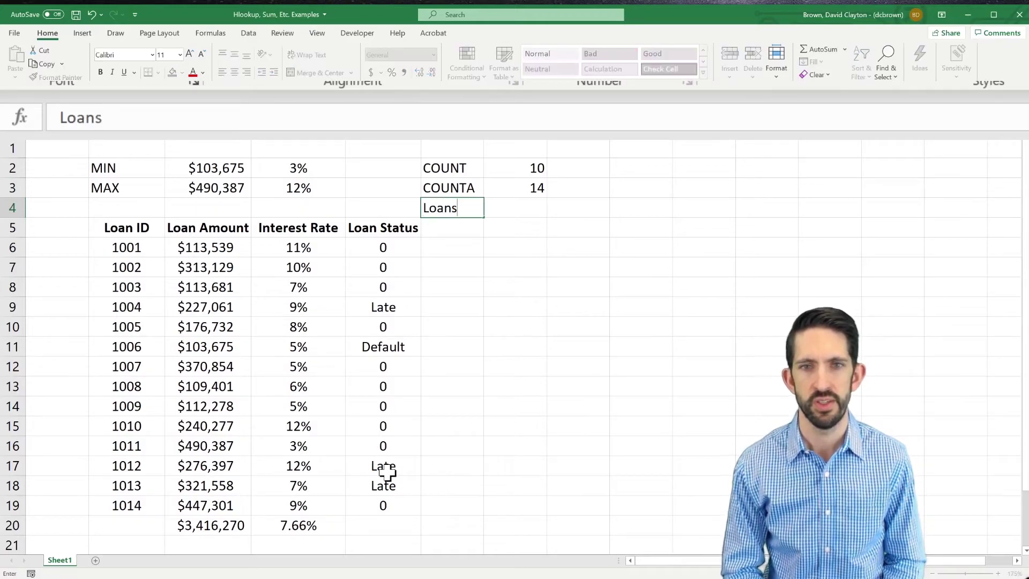
pyautogui.write(' in Trouble?')
pyautogui.press('Return')
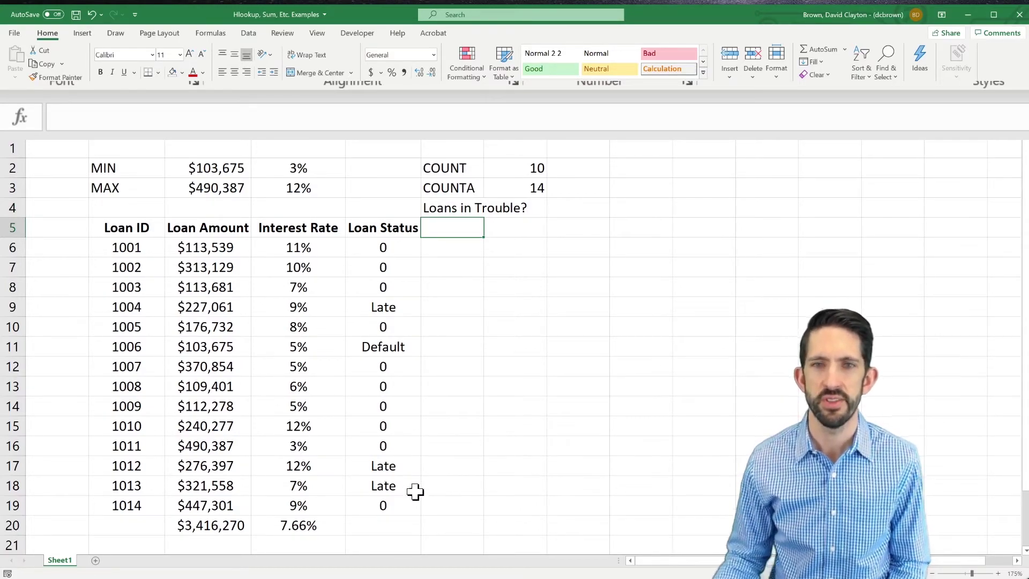
# Calculate the number of troubled loans in G4 with the formula =G3-G2.
pyautogui.click(509, 204)
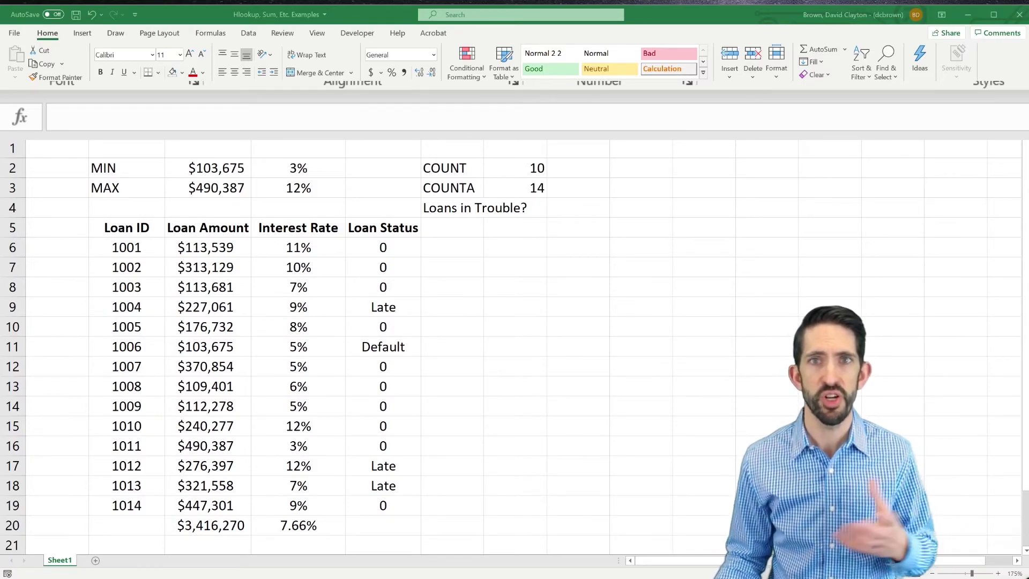
pyautogui.click(529, 208)
pyautogui.write('=')
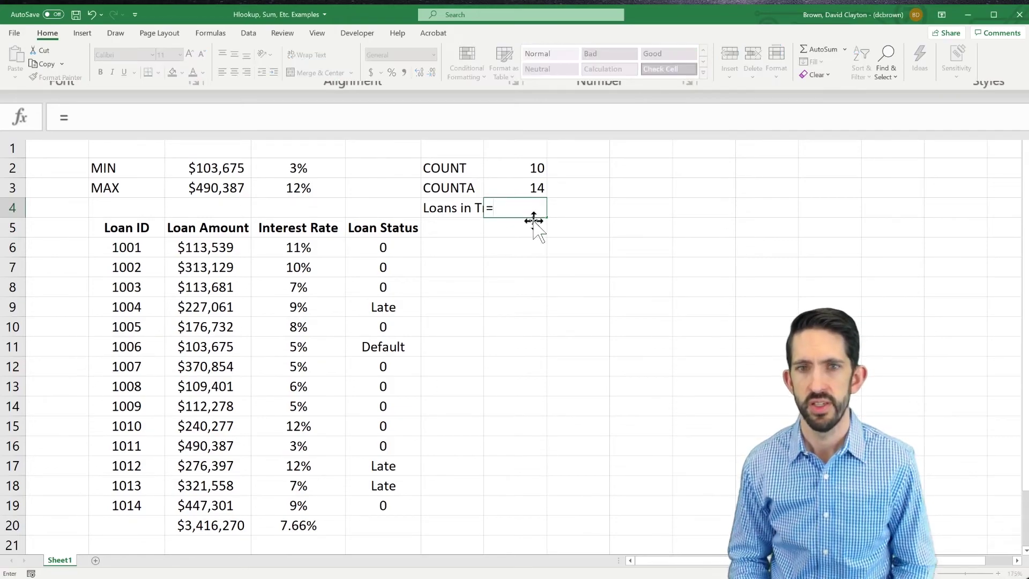
pyautogui.press('Up')
pyautogui.write('-')
pyautogui.press('Up')
pyautogui.press('Up')
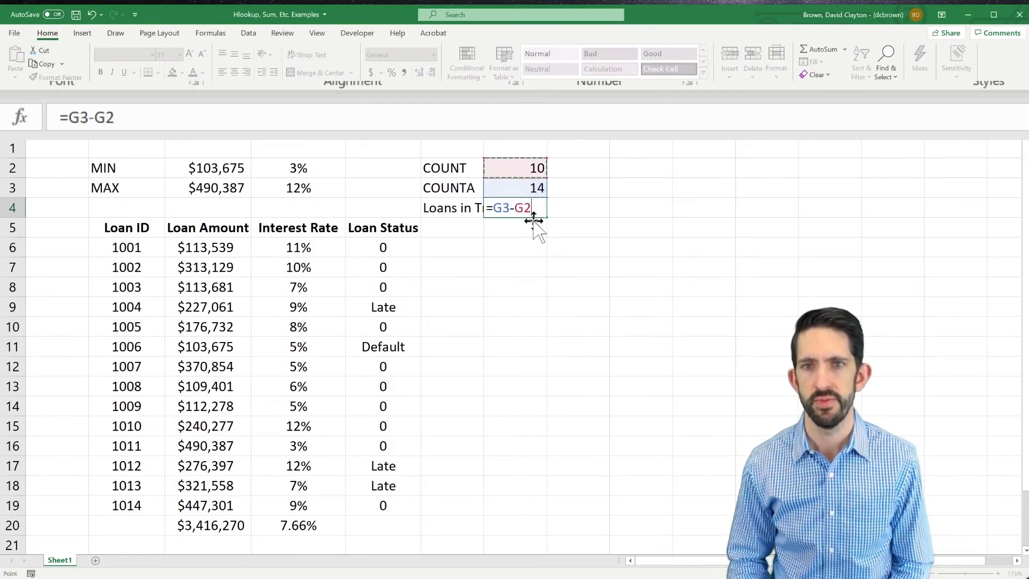
pyautogui.press('Return')
pyautogui.press('Up')
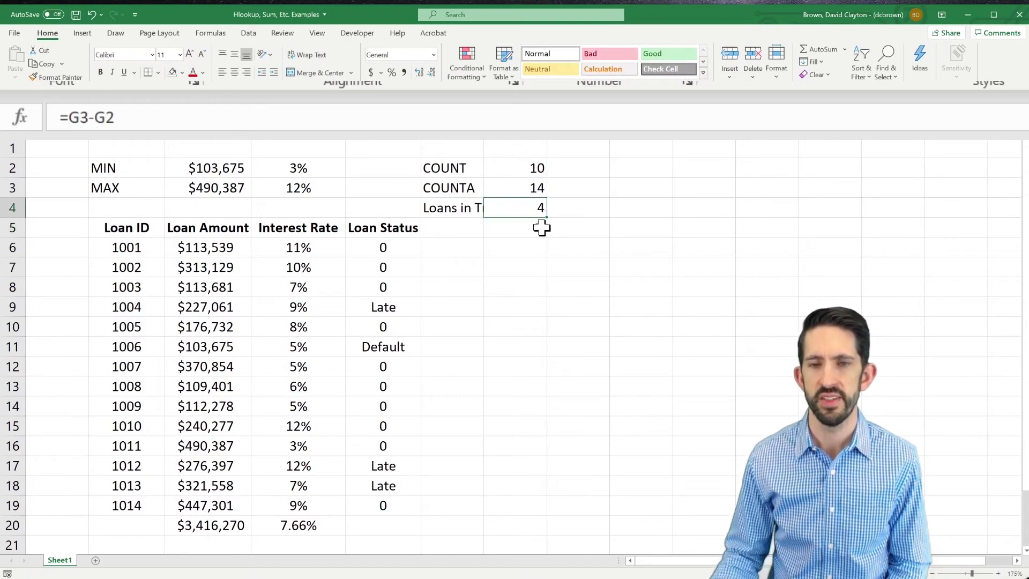
# Autofit the width of column F to the "Loans in Trouble?" label.
pyautogui.press('Left')
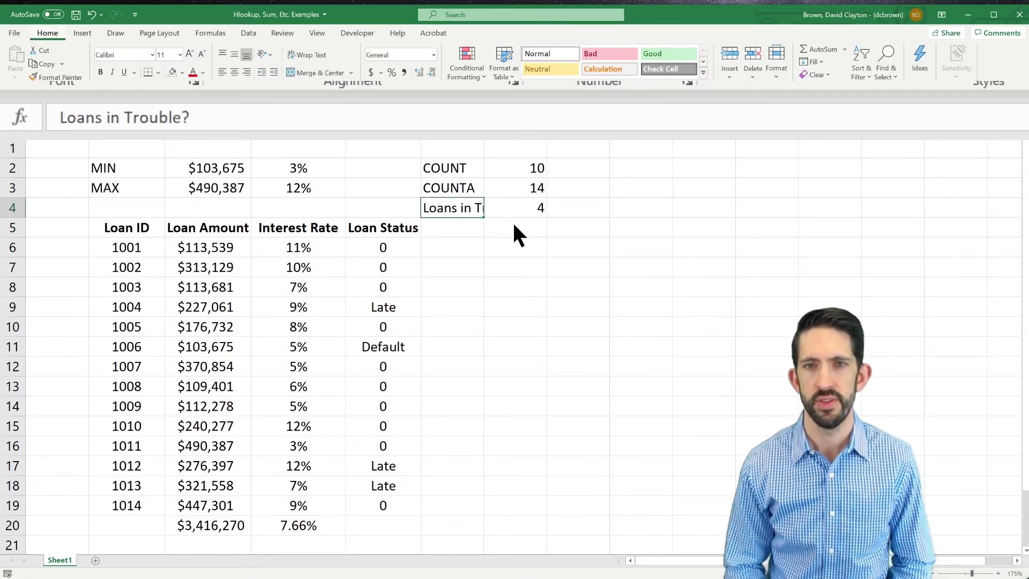
pyautogui.hotkey('alt', 'h')
pyautogui.press('o')
pyautogui.press('i')
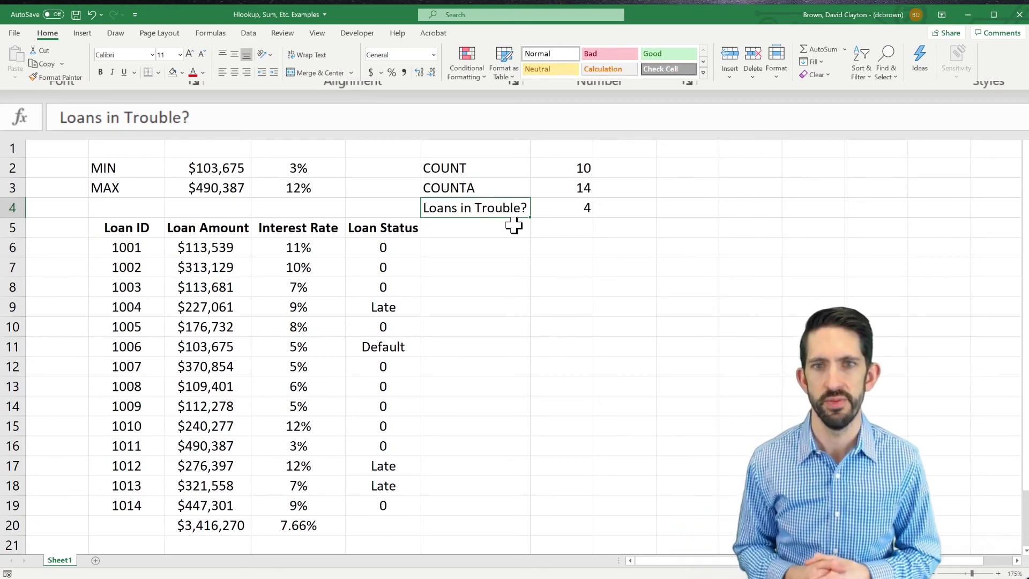
# Review the COUNTA, MIN and MAX labels and the weighted average rate formula in D20.
pyautogui.press('Up')
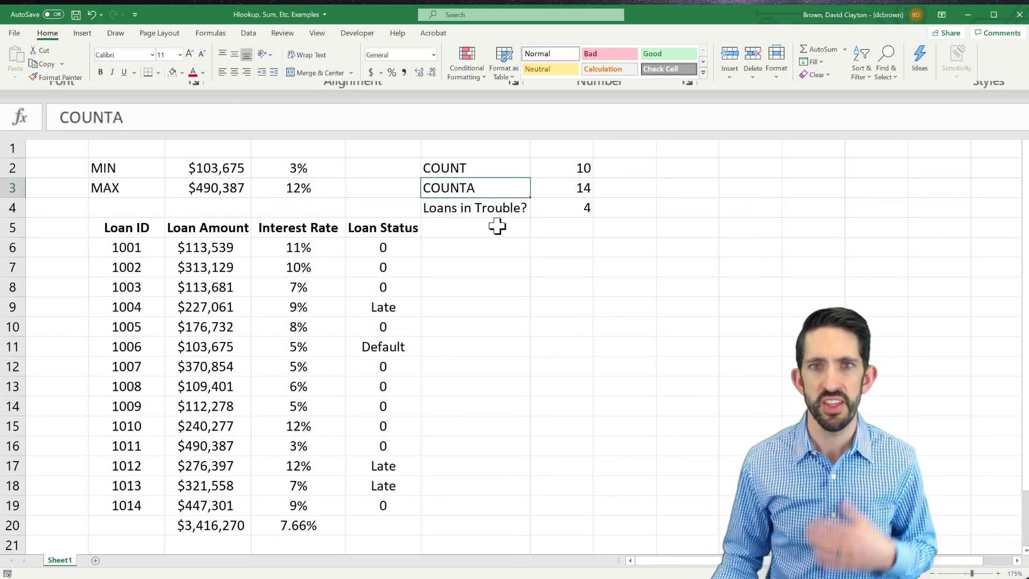
pyautogui.click(82, 163)
pyautogui.click(117, 184)
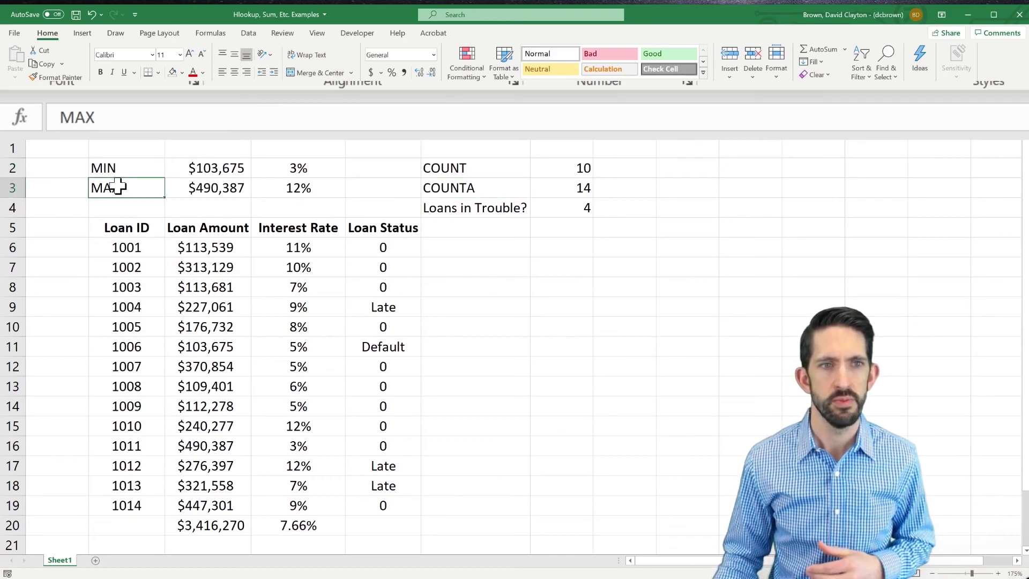
pyautogui.click(310, 525)
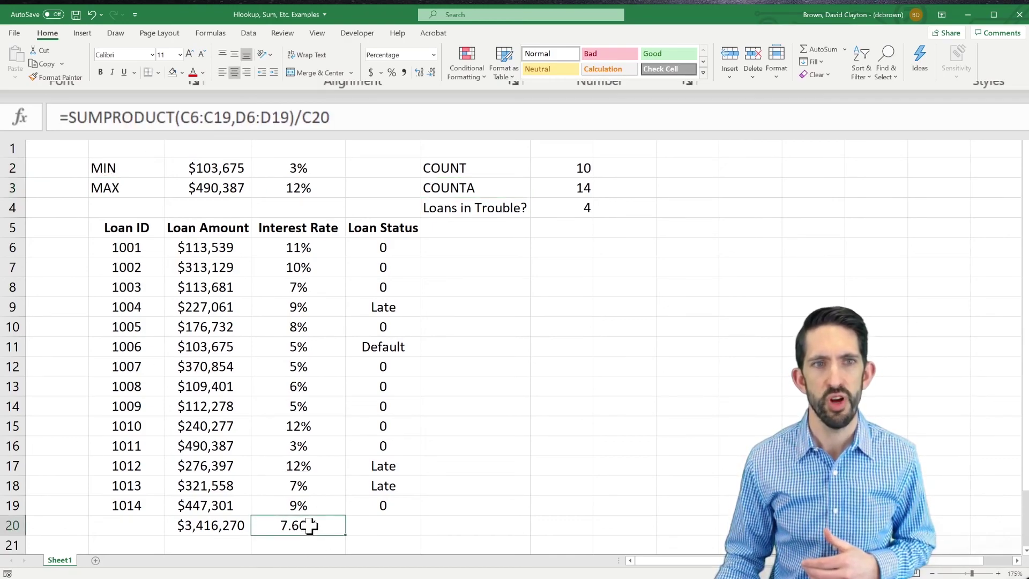